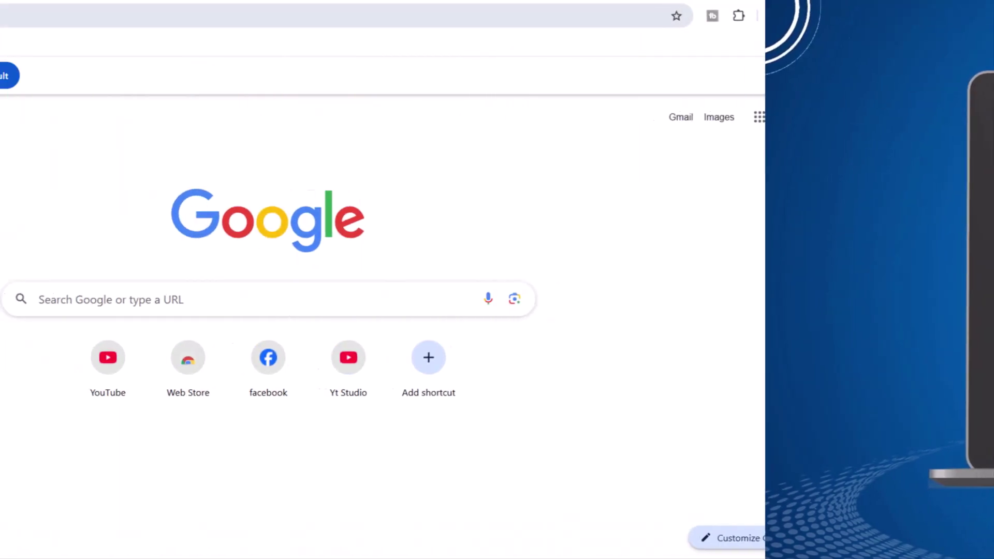
- Load chat.openai.com and enter the prompt 'impact of social media on mental health'
text(CHat.openai.com)
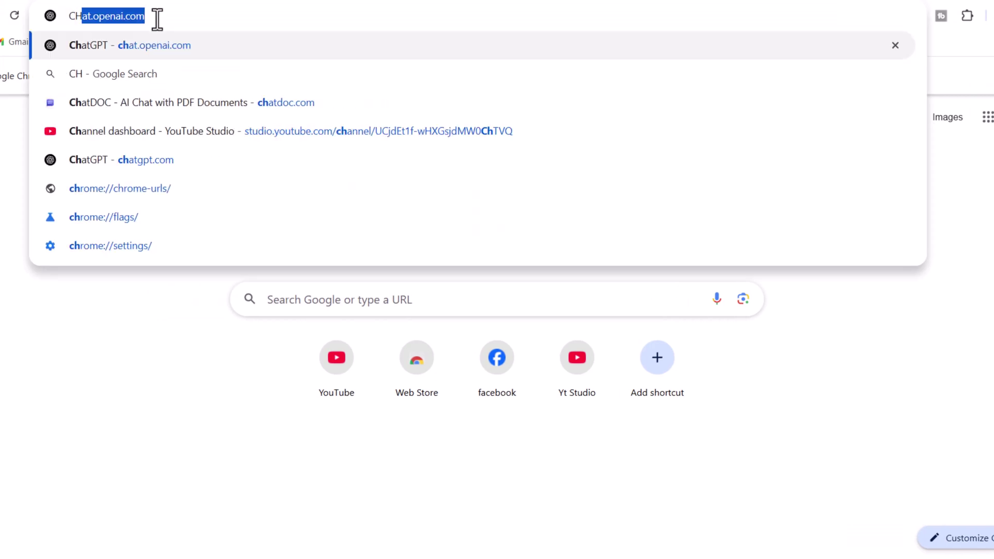
click(93, 45)
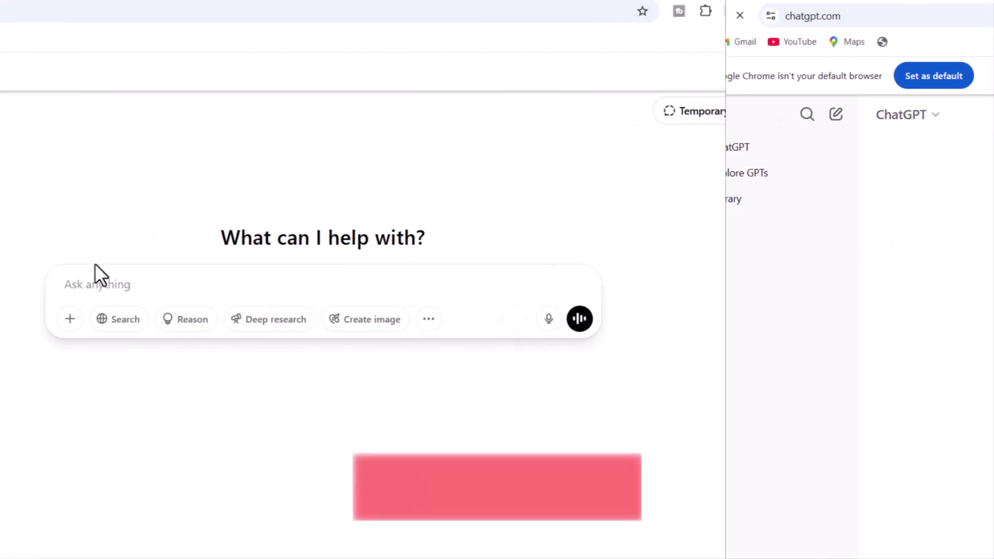
text(i)
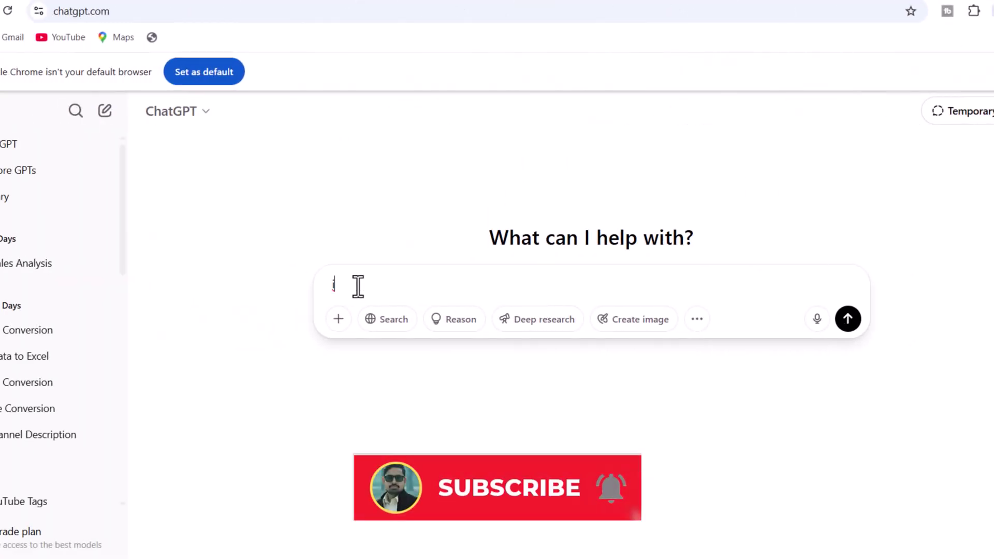
text(mpact of social)
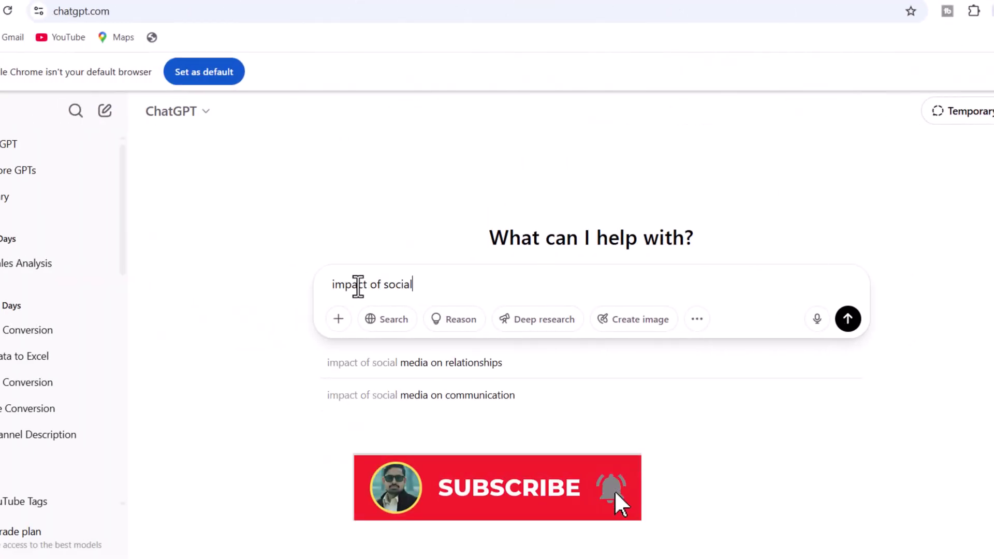
text( media on mental health)
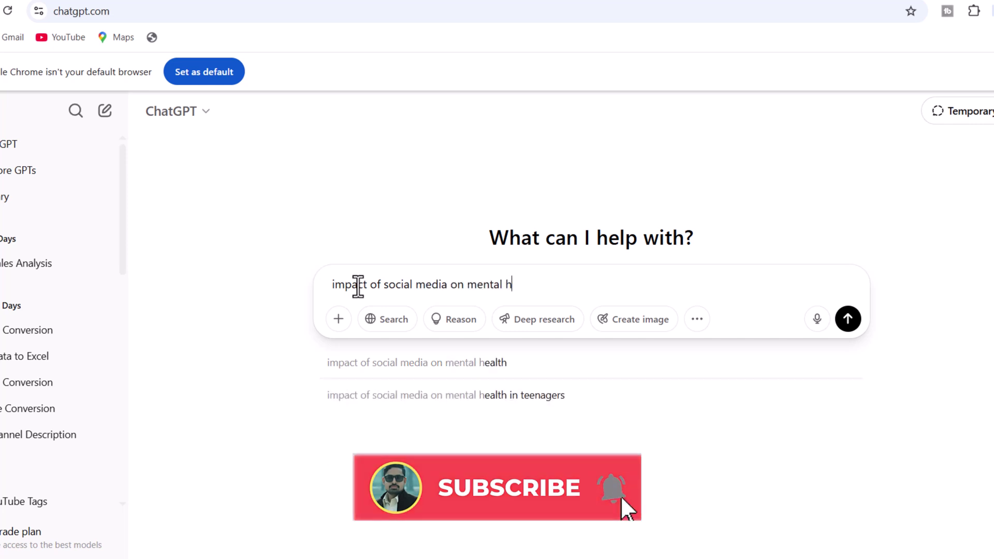
- Submit the prompt and scroll through ChatGPT's essay on positive and negative impacts
click(848, 319)
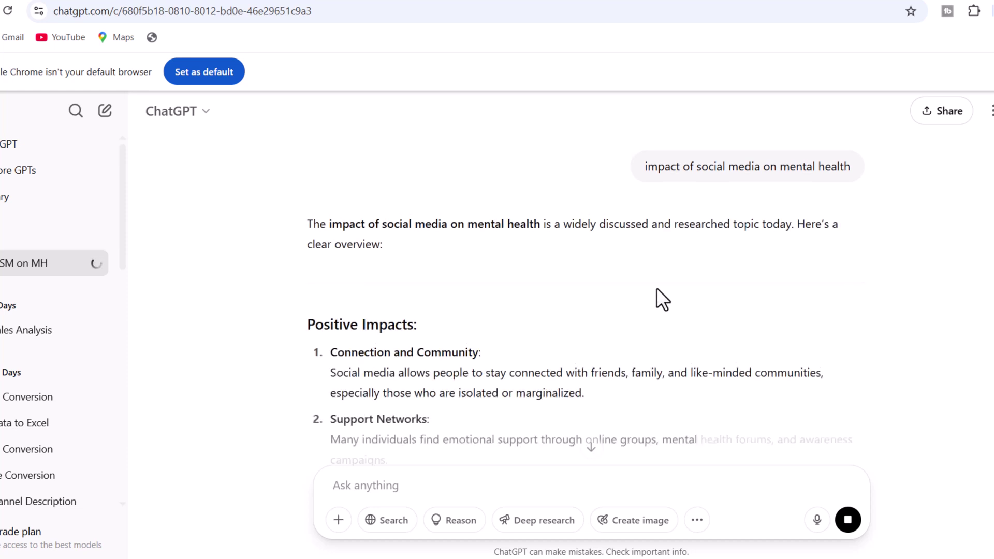
scroll(657, 299, down, 3)
scroll(657, 288, down, 5)
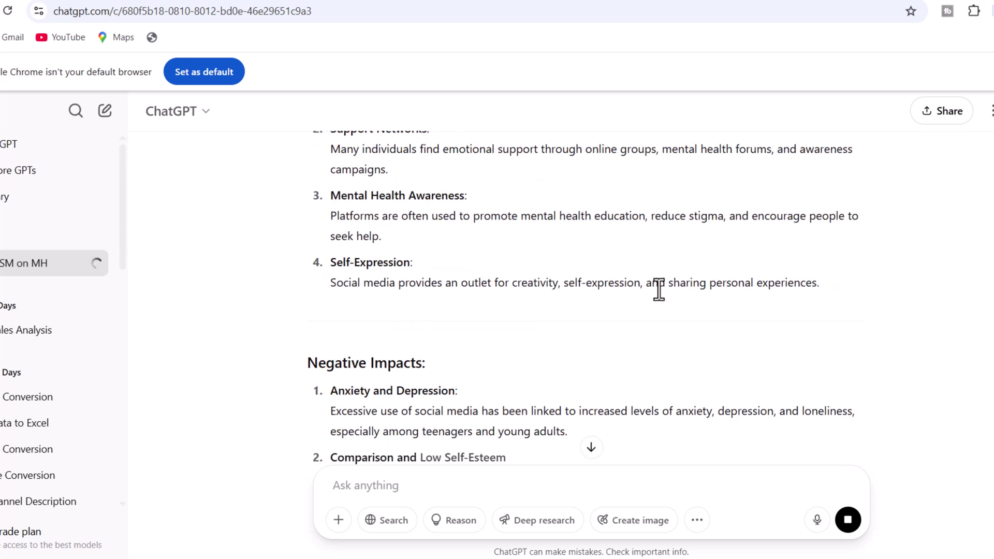
scroll(657, 288, down, 7)
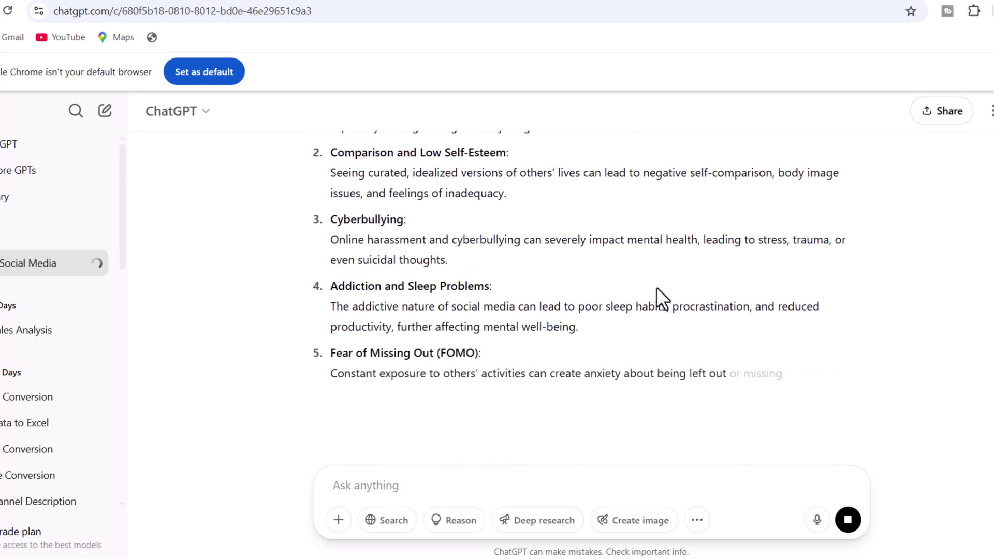
scroll(656, 289, down, 6)
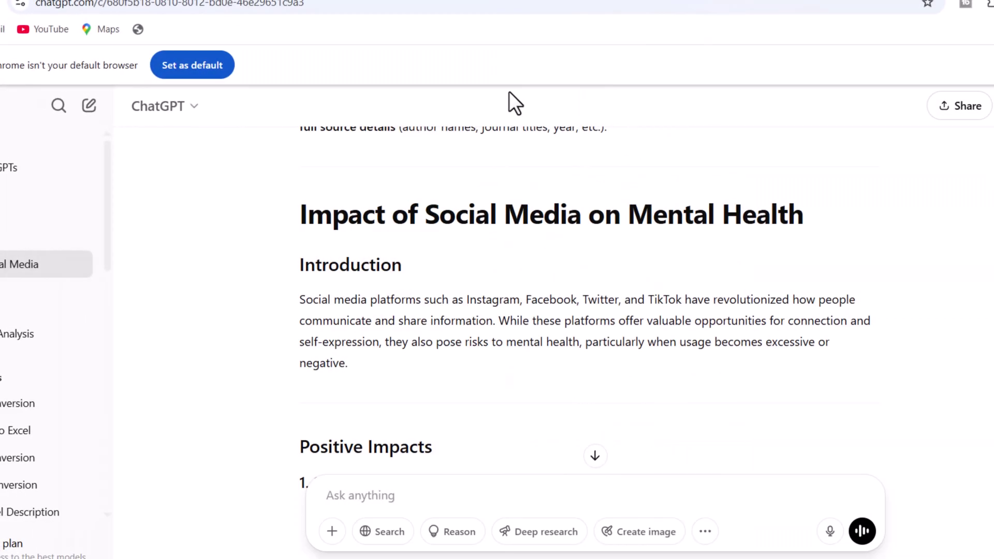
- Scroll through the cited impacts to the Conclusion and open the sleep study's DOI link
scroll(565, 270, down, 2)
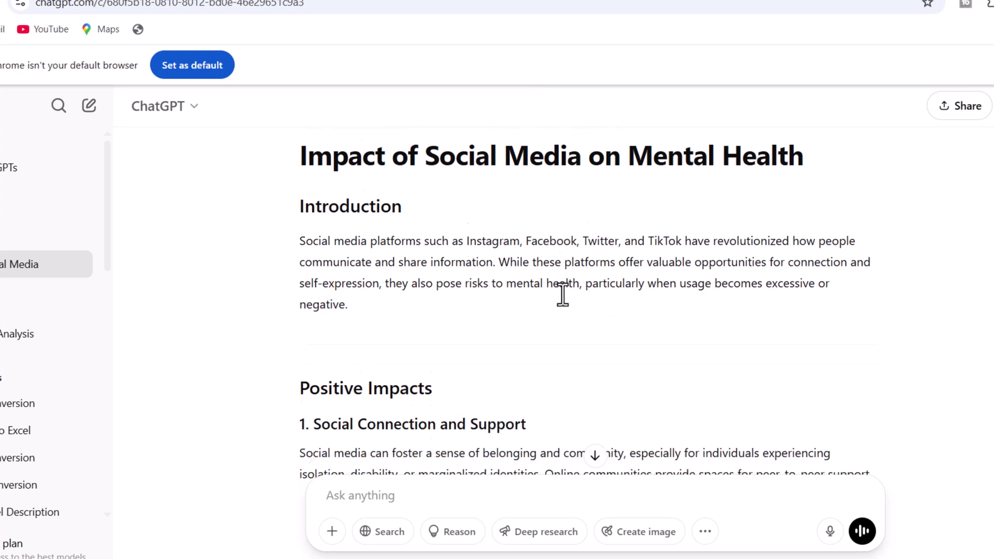
scroll(560, 289, down, 4)
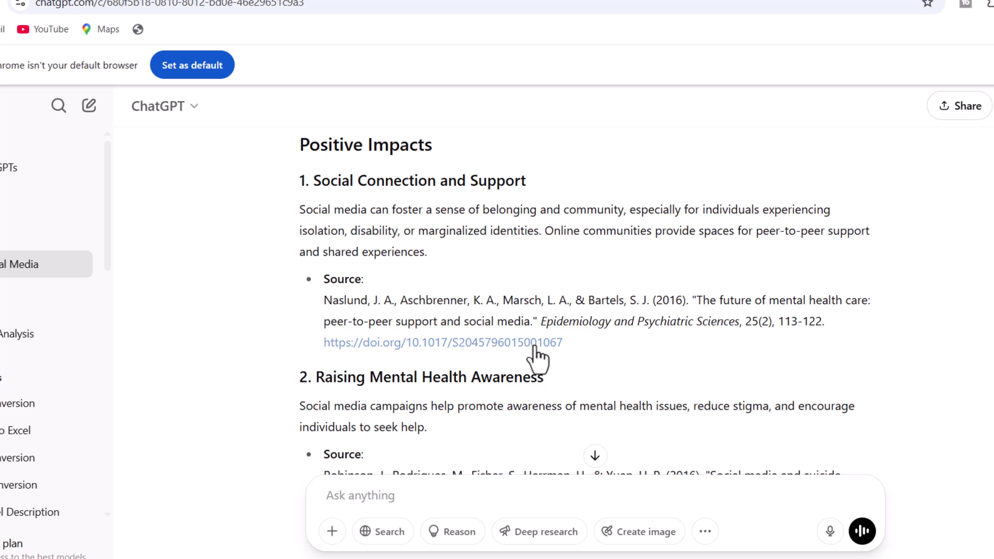
scroll(537, 357, down, 3)
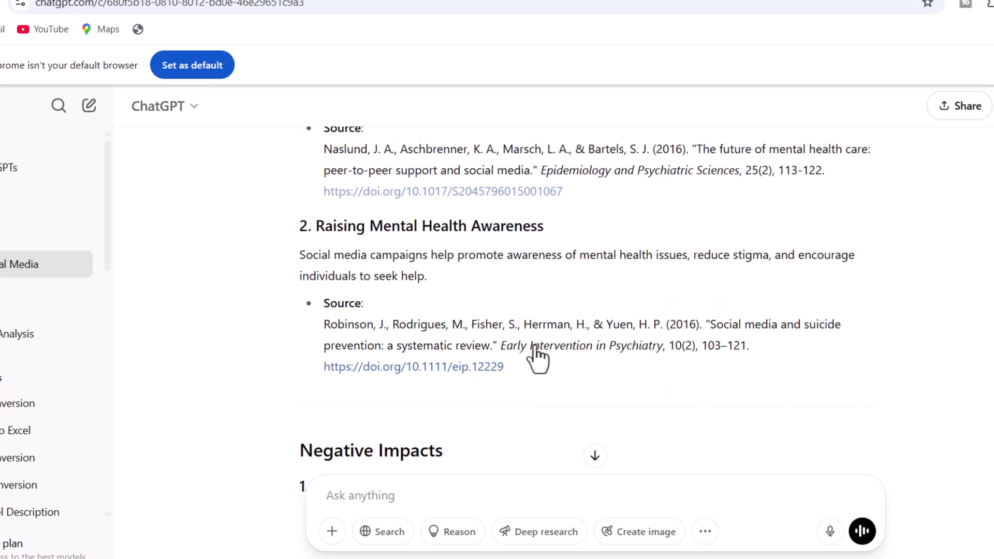
scroll(497, 352, down, 2)
scroll(429, 303, down, 4)
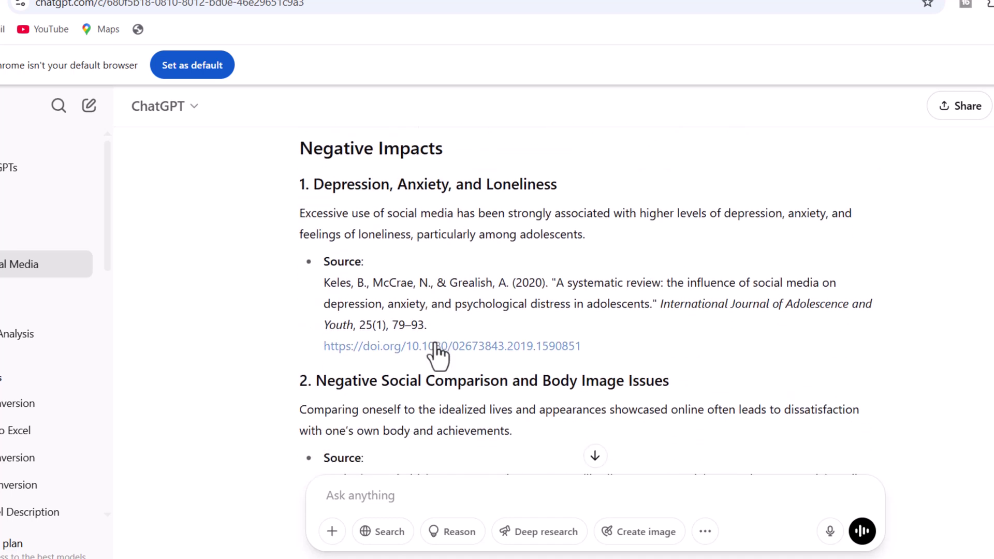
scroll(437, 356, down, 5)
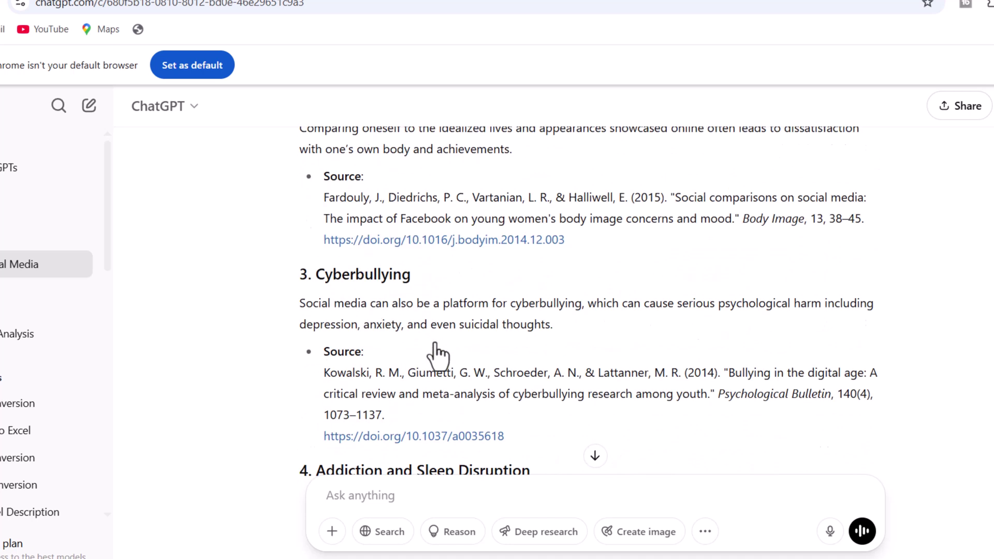
scroll(437, 357, down, 2)
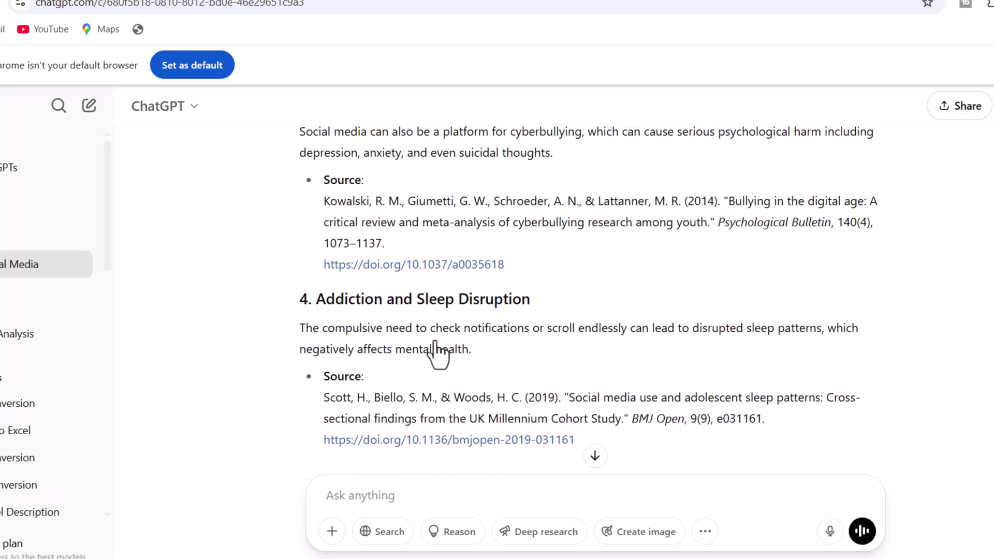
scroll(438, 334, down, 4)
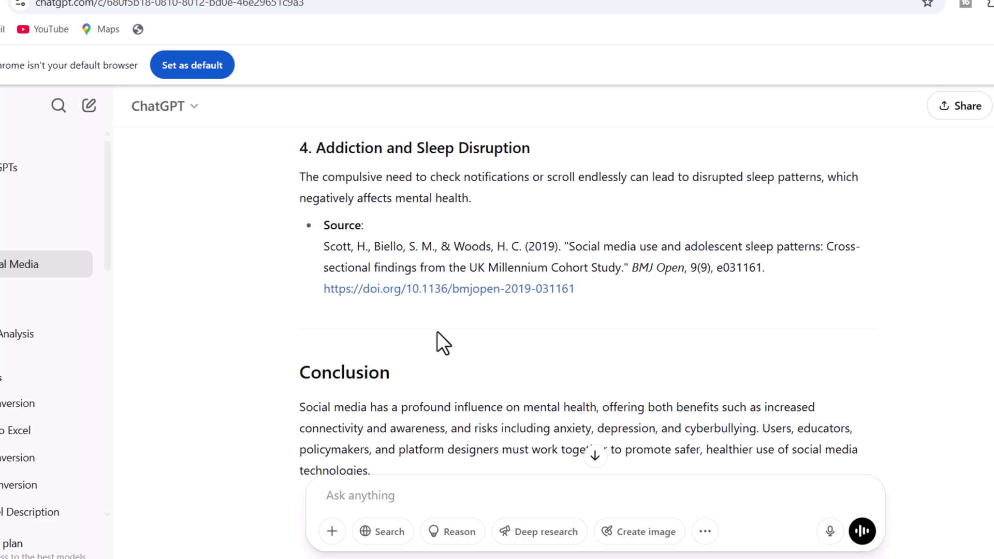
click(442, 292)
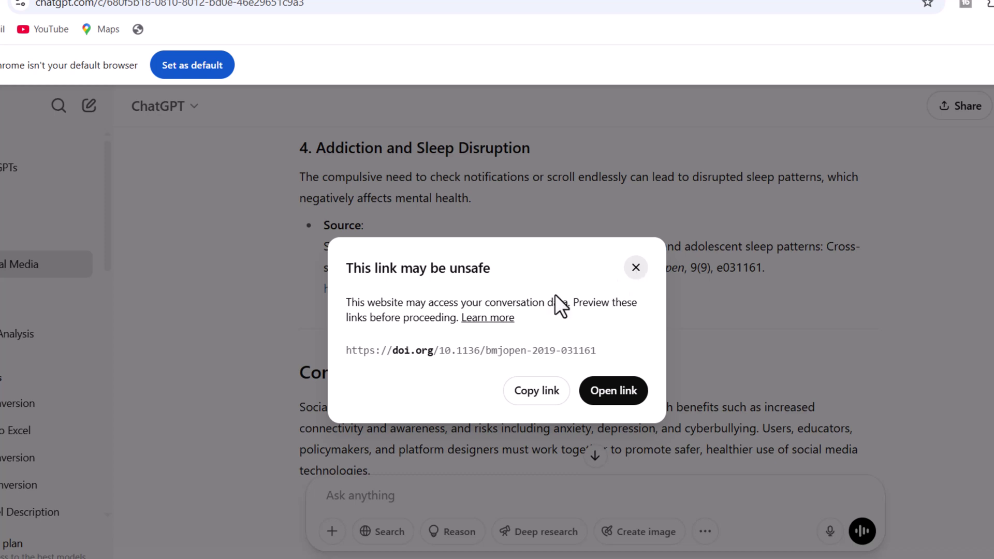
triple_click(472, 271)
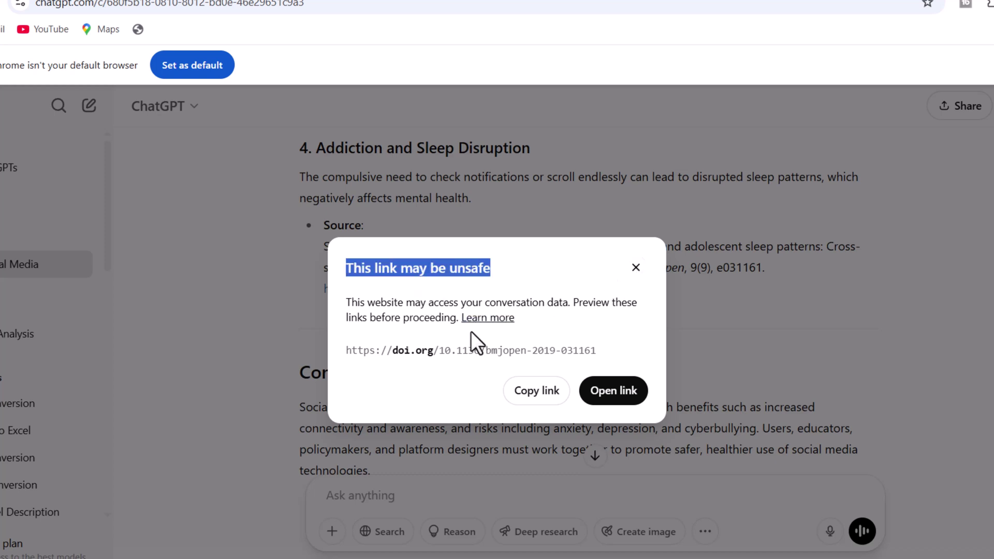
click(636, 268)
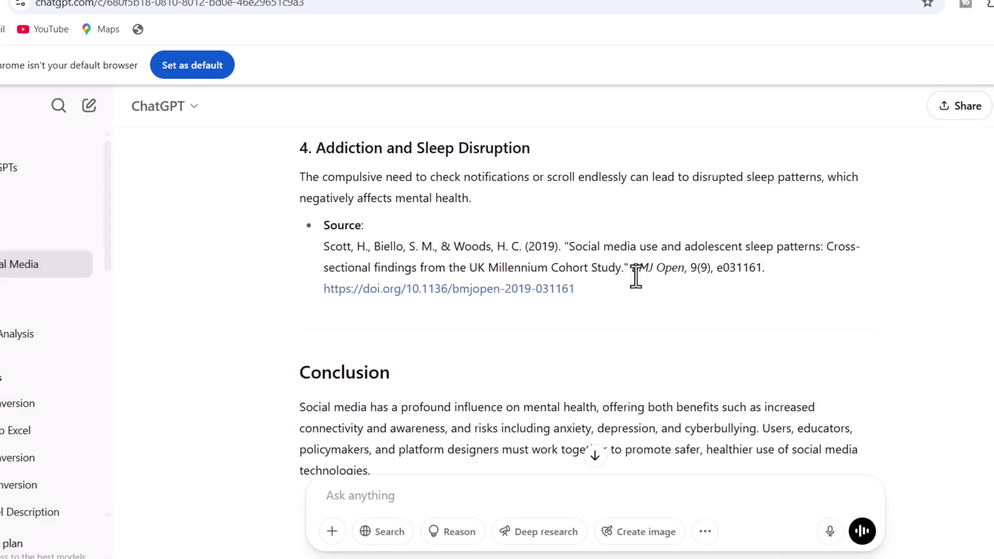
- Scroll back up through the cited ChatGPT answer to its title
scroll(592, 317, up, 4)
scroll(592, 318, up, 3)
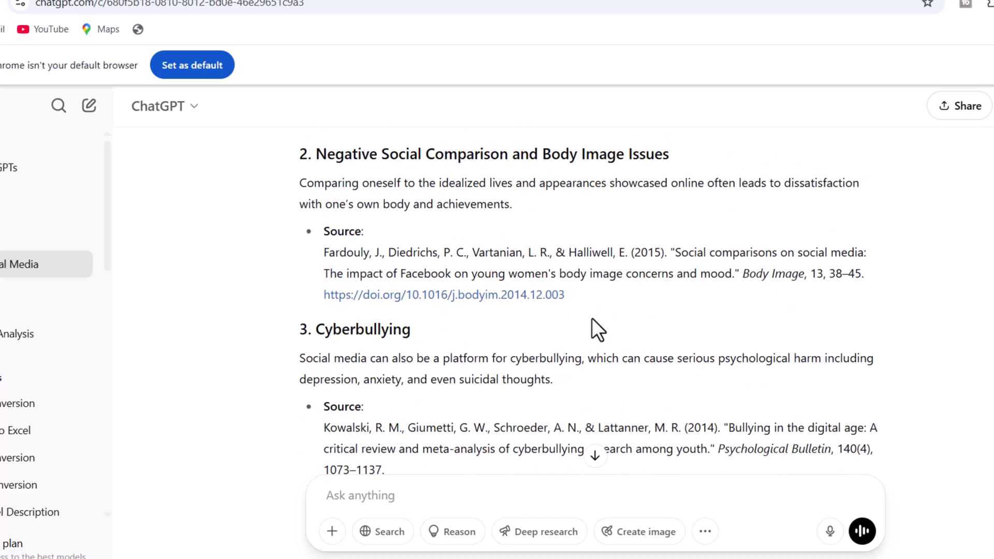
scroll(592, 317, up, 3)
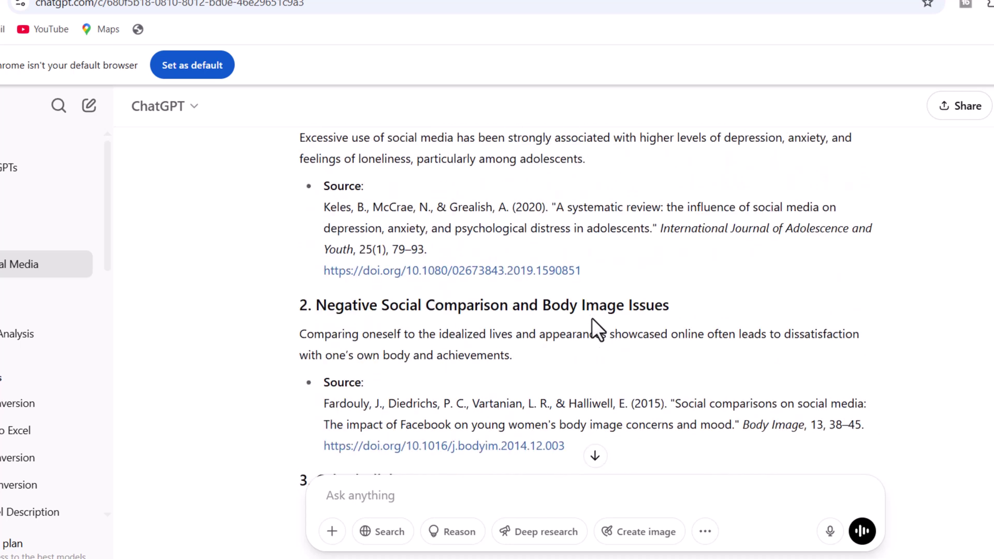
scroll(592, 318, up, 2)
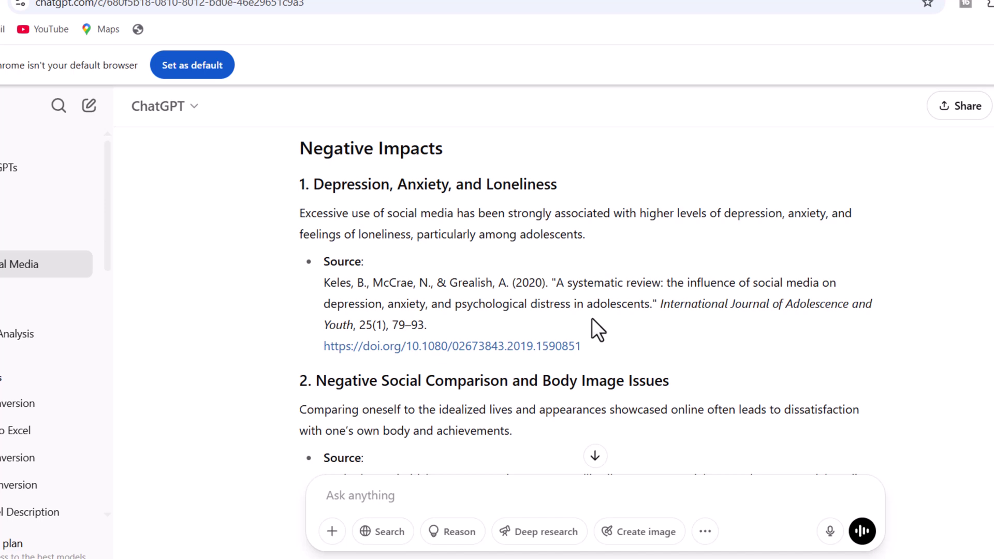
scroll(592, 318, up, 2)
scroll(592, 317, up, 2)
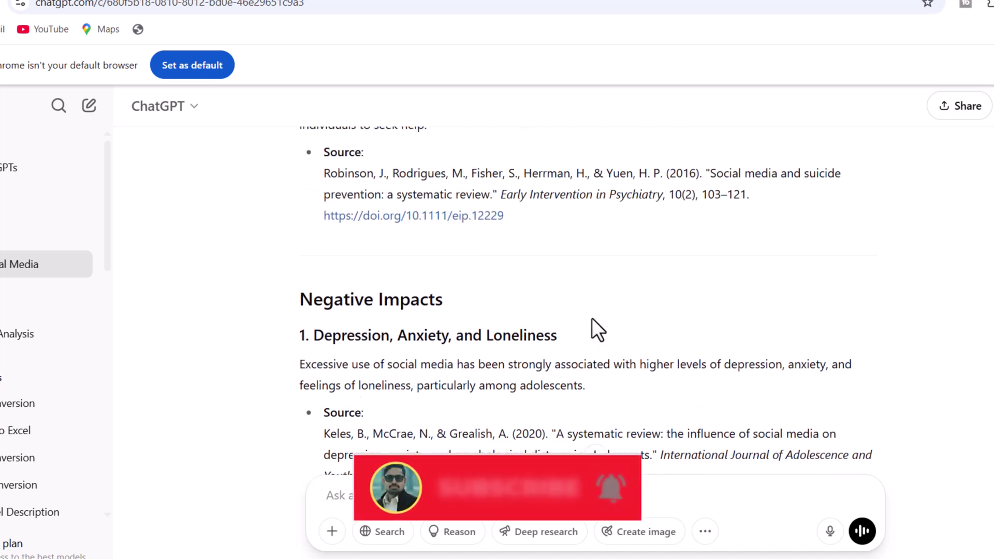
scroll(592, 317, up, 3)
scroll(593, 318, up, 2)
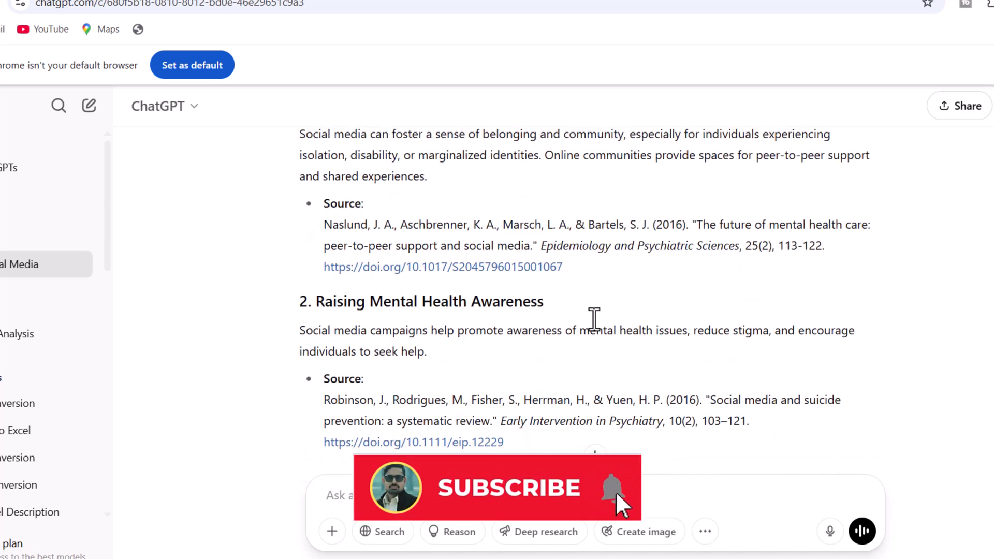
scroll(592, 318, up, 2)
scroll(592, 318, up, 2)
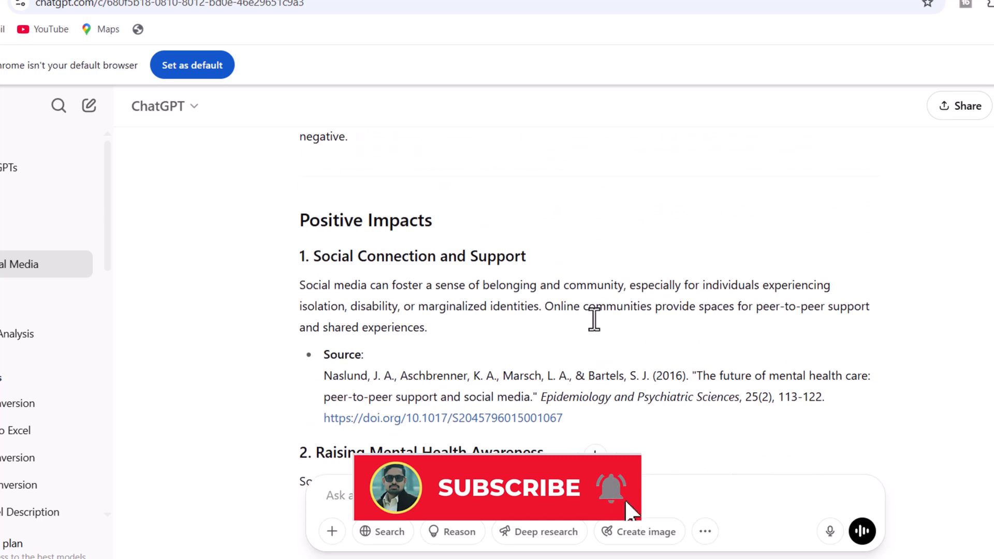
scroll(592, 318, up, 3)
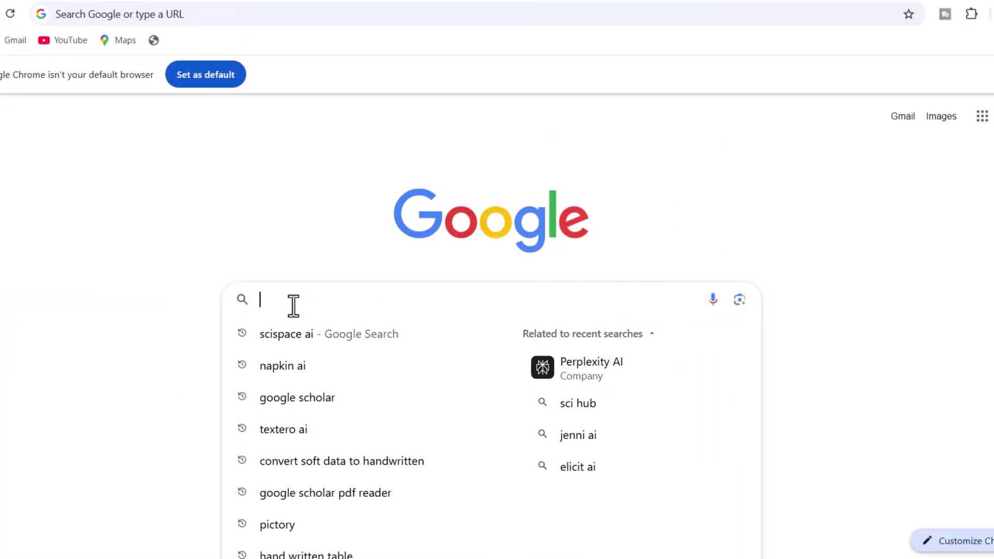
- Search Google for 'scispace ai' and open the SciSpace website
text(scis)
click(289, 370)
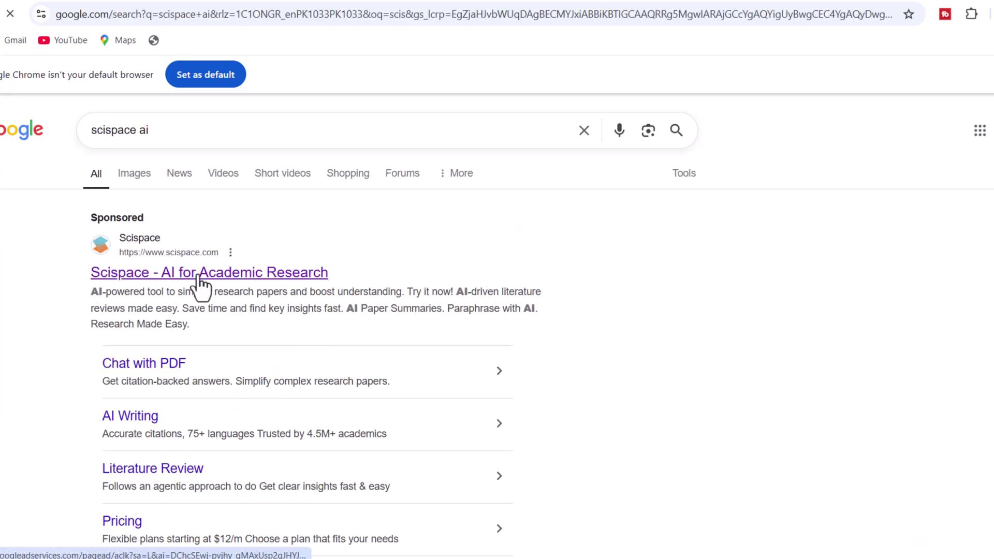
click(200, 274)
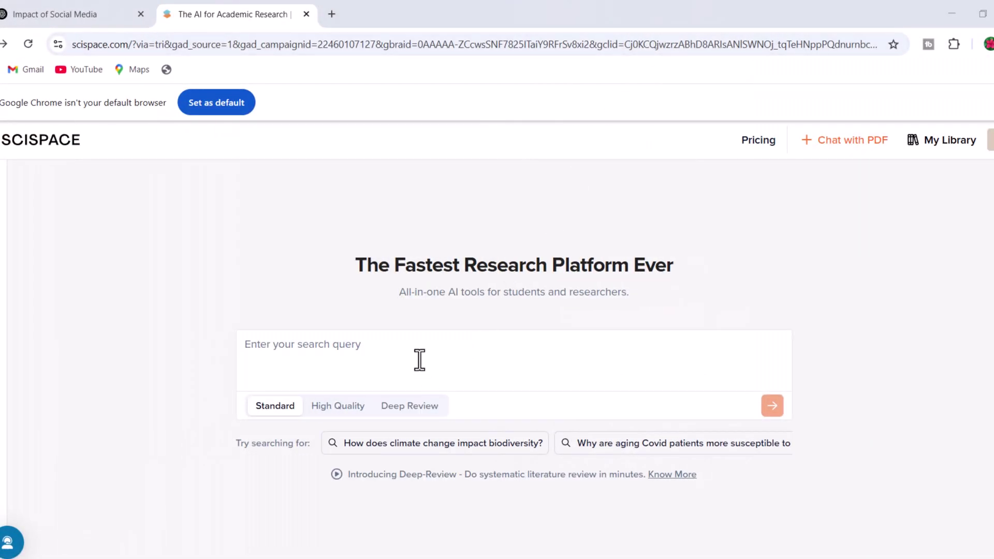
- Rerun the SciSpace search 'impact of social media on mental health' and view the paper list's export formats
click(409, 350)
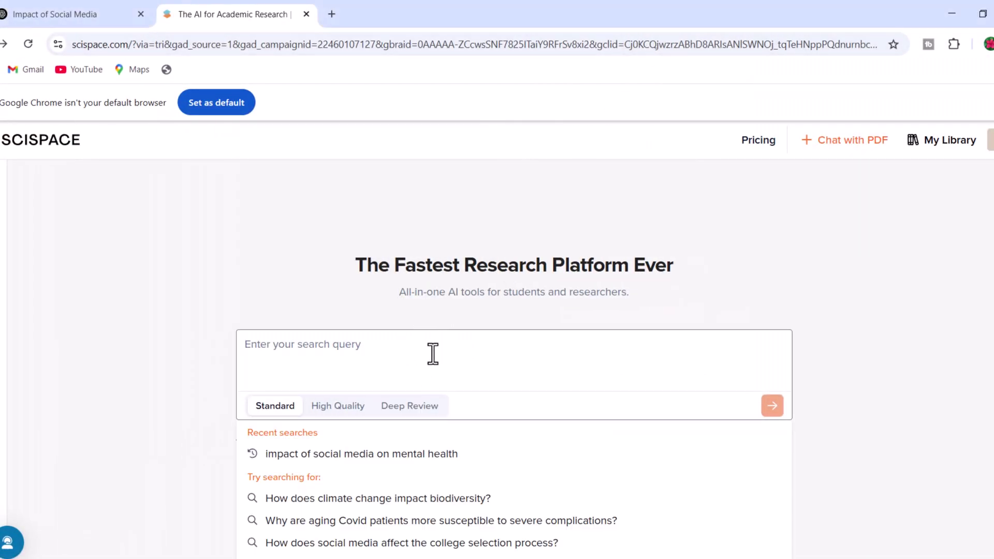
click(386, 455)
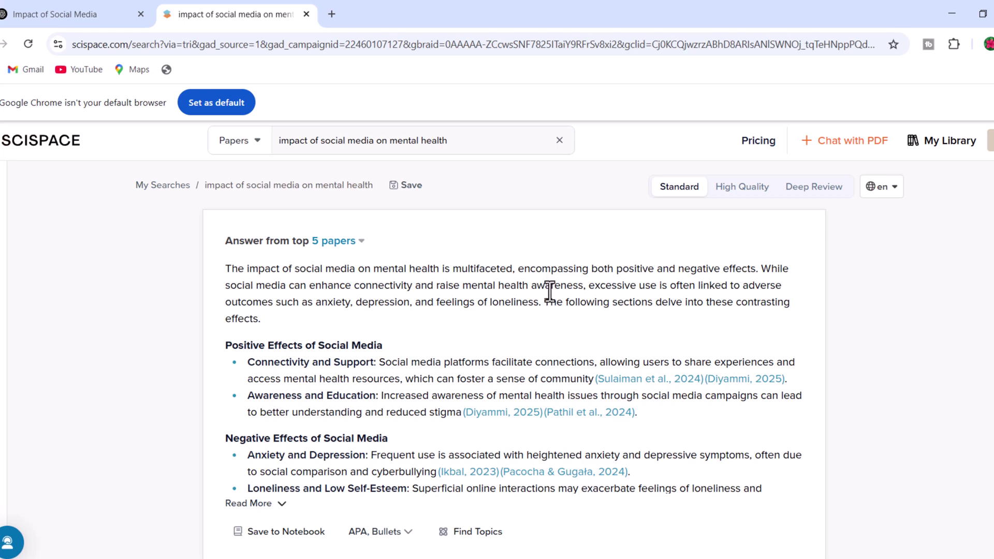
scroll(550, 292, down, 1)
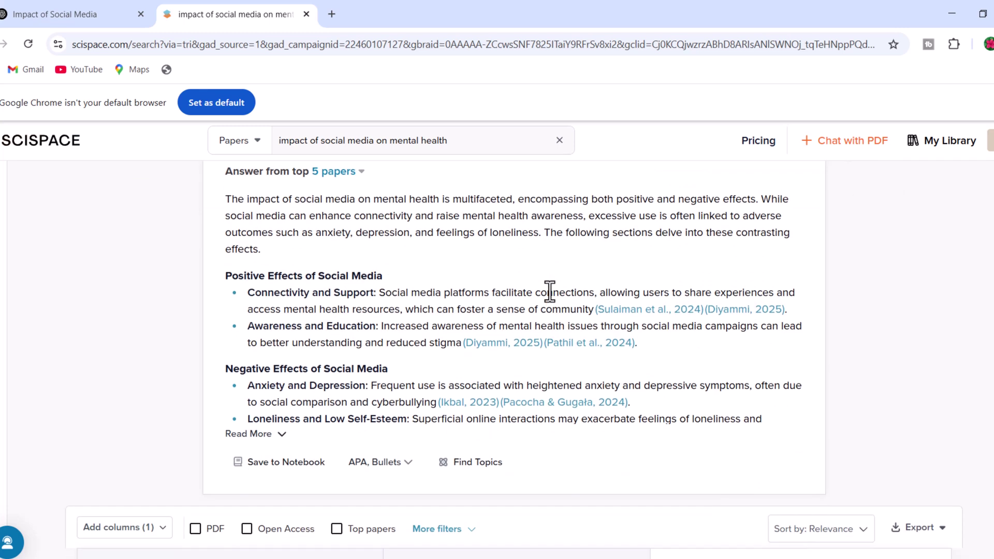
scroll(551, 291, down, 1)
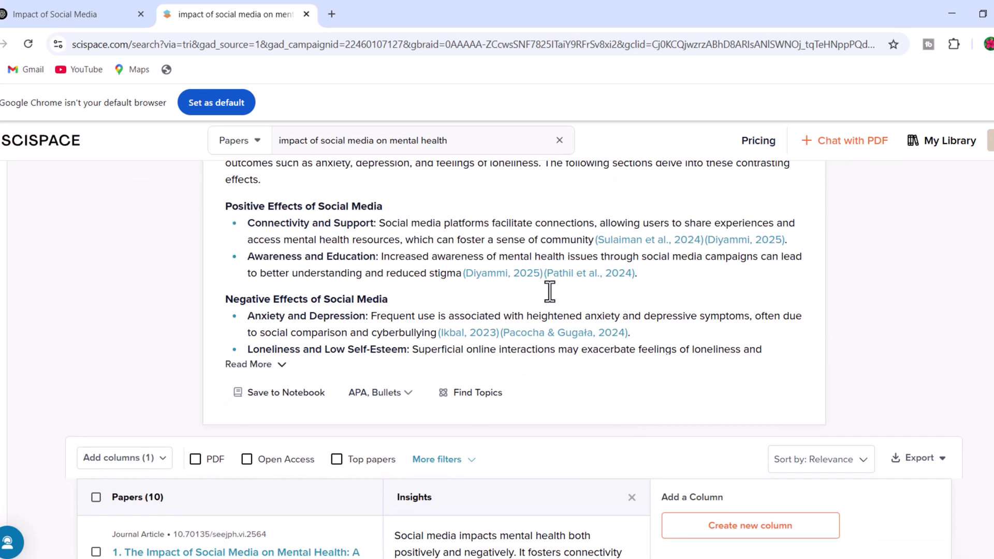
scroll(550, 292, up, 1)
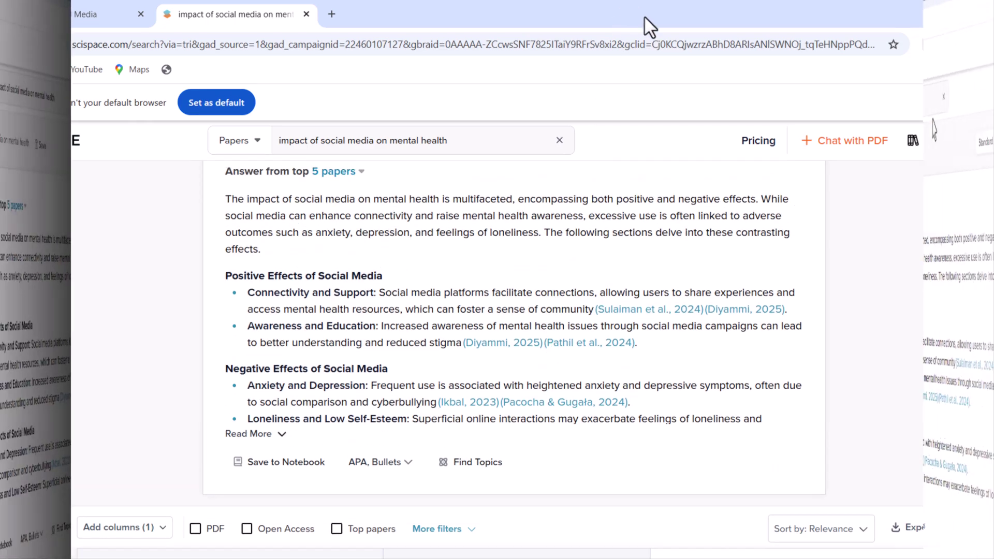
scroll(486, 189, down, 5)
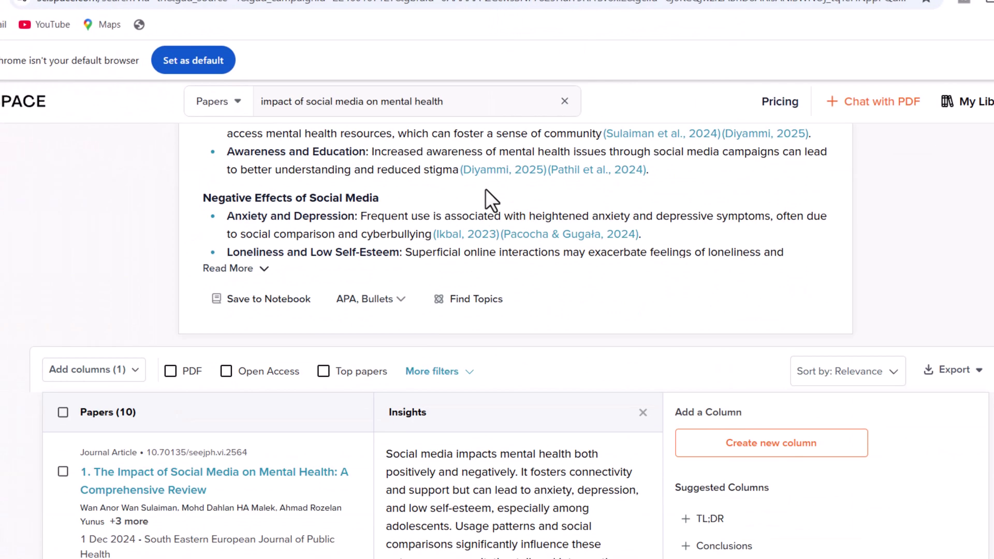
scroll(486, 190, down, 1)
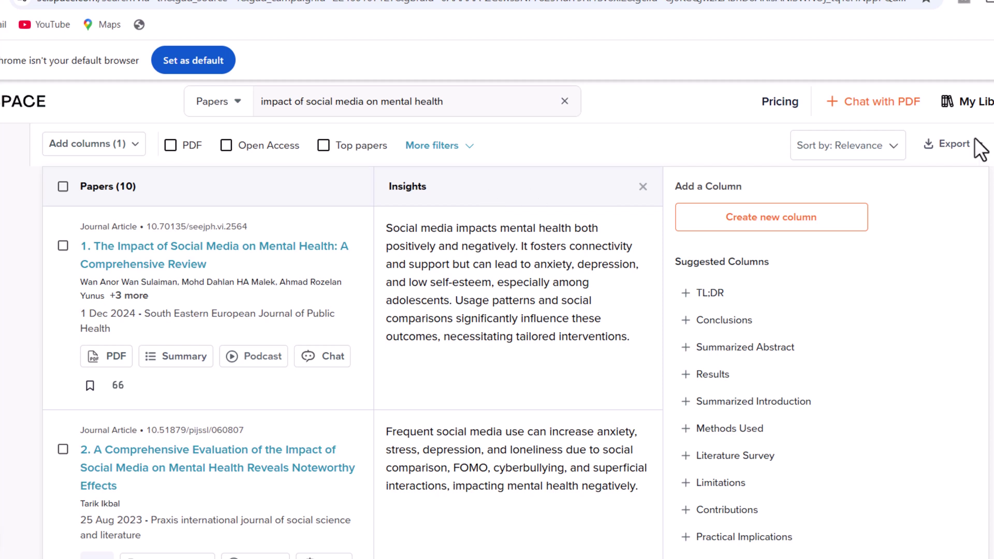
click(947, 146)
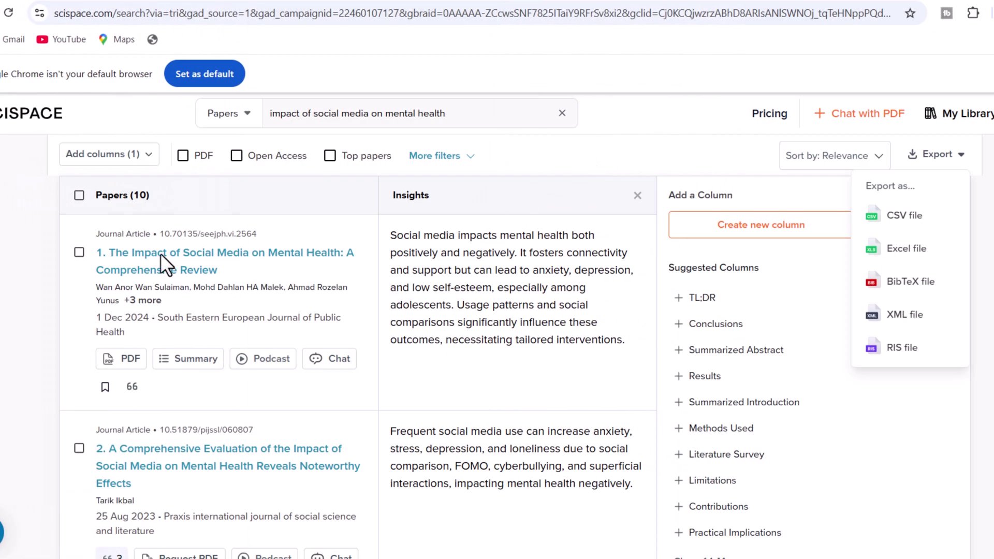
click(161, 254)
click(160, 253)
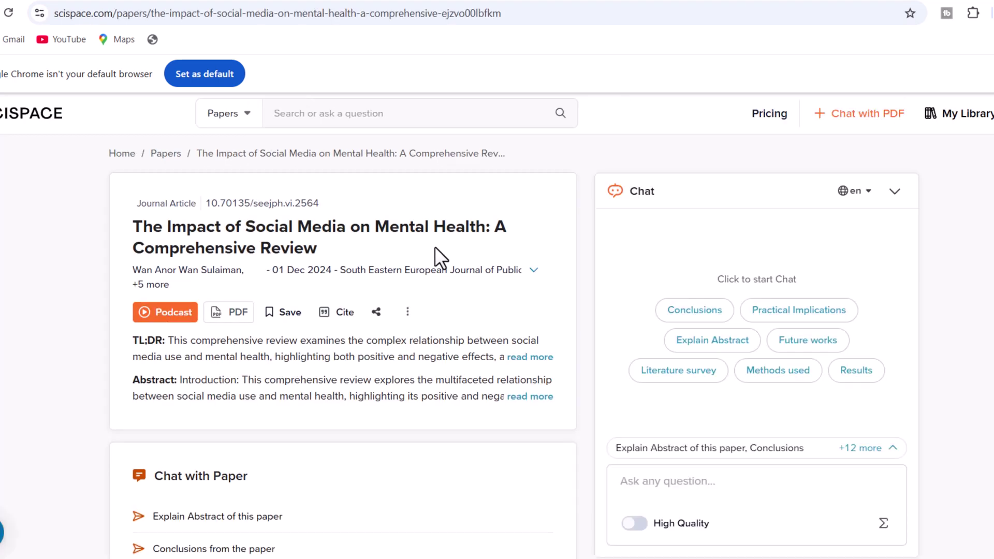
scroll(437, 249, down, 8)
scroll(437, 248, up, 5)
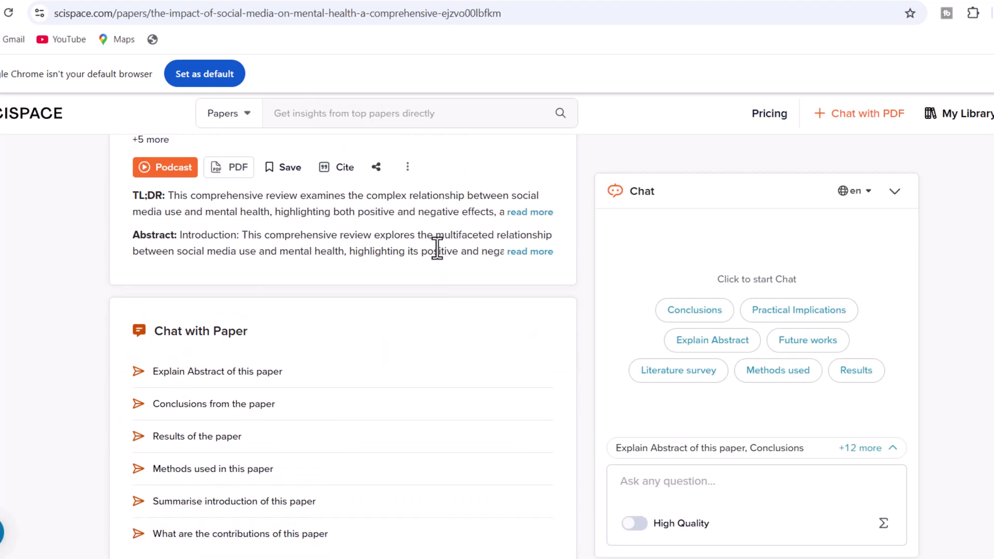
scroll(437, 247, up, 3)
key(ctrl+w)
scroll(403, 324, down, 15)
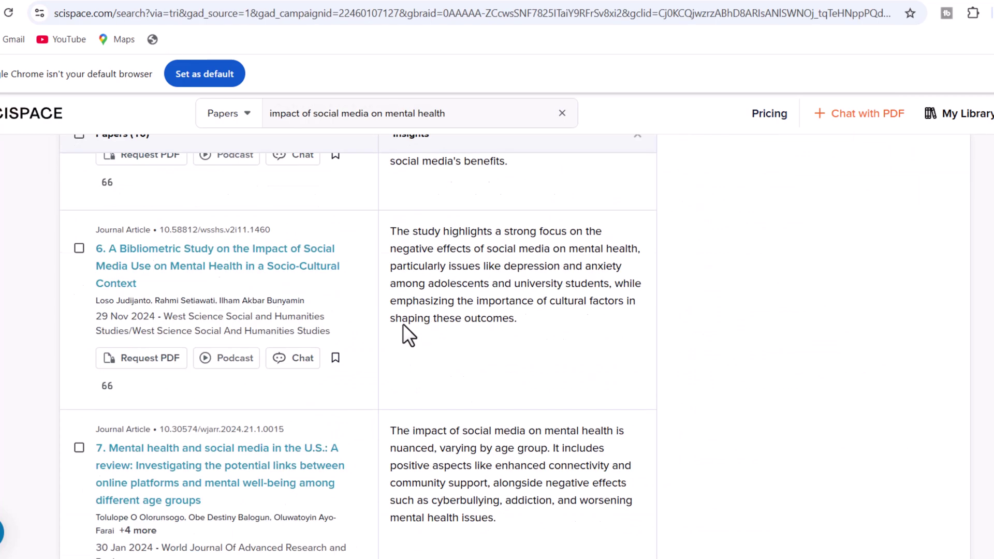
- Scroll through the remaining SciSpace papers, then Google 'consensus ai' and open Consensus
scroll(203, 301, down, 3)
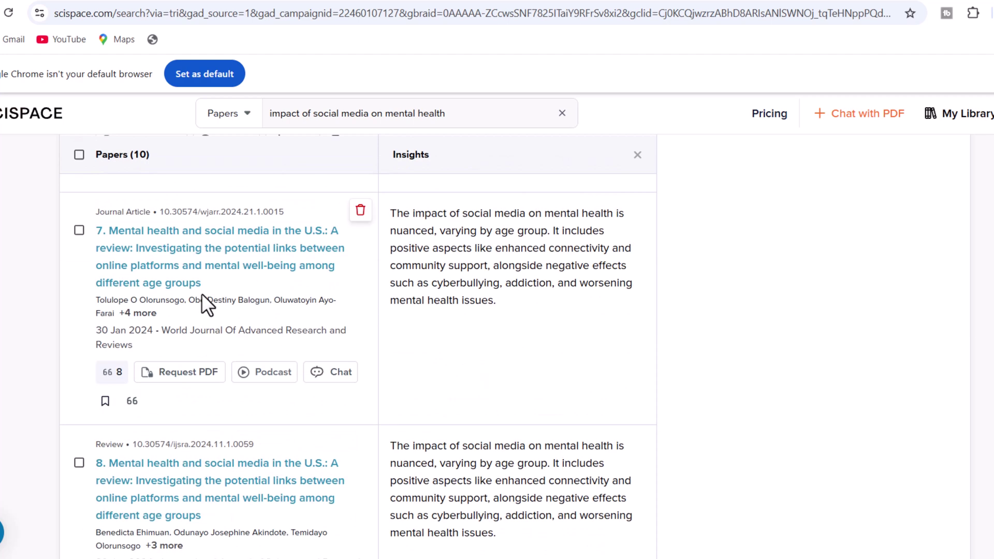
scroll(134, 409, down, 5)
scroll(138, 399, down, 7)
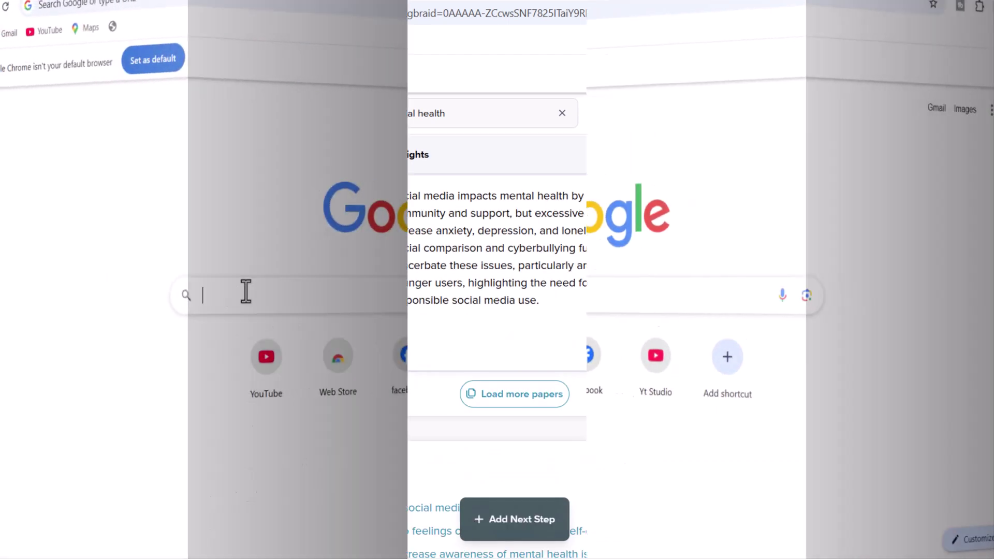
text(con)
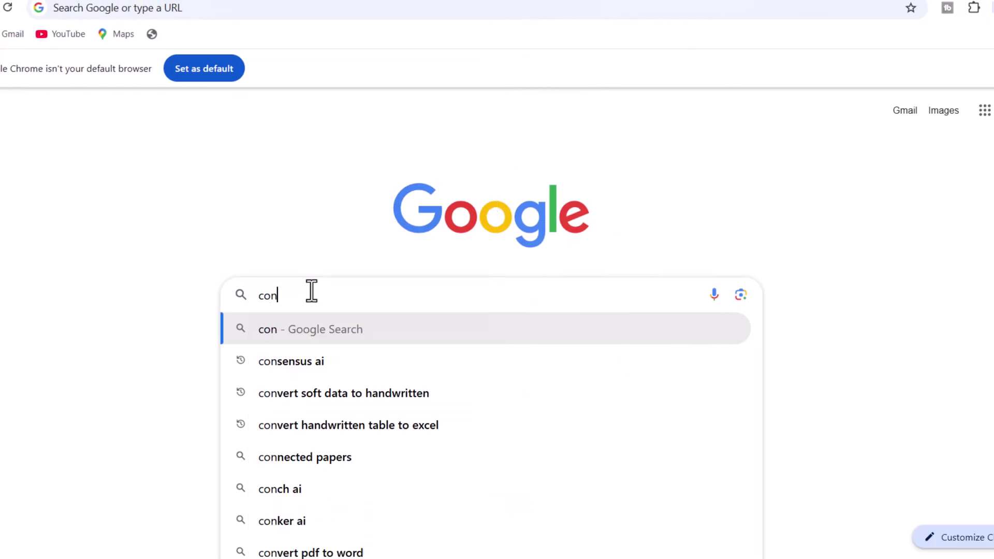
click(274, 361)
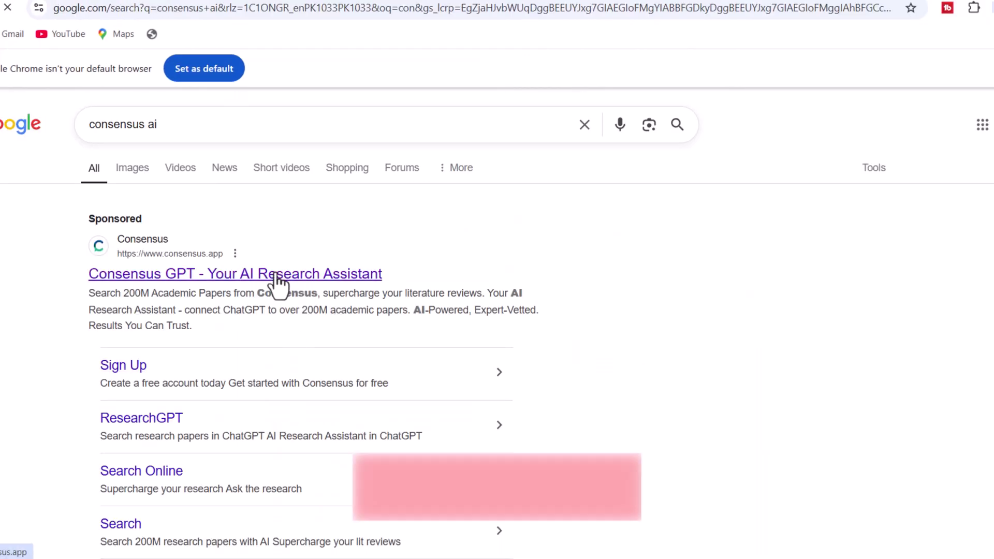
click(277, 276)
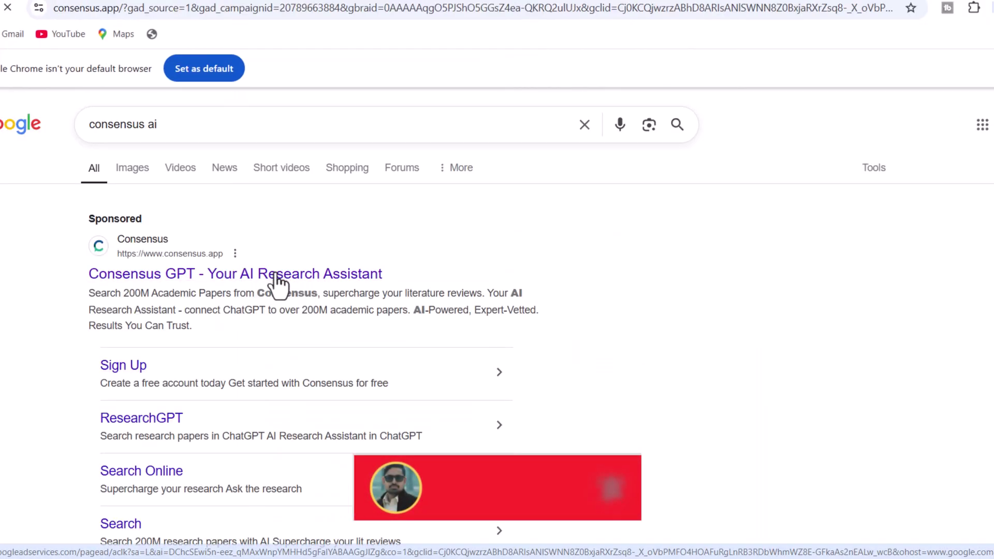
- Search Consensus for 'impact of social media on mental health'
click(319, 328)
text(impact of social media on mental health)
click(723, 327)
- Load the Consensus results and open the related question 'Does social media use increase risk of depression and anxiety?'
click(783, 297)
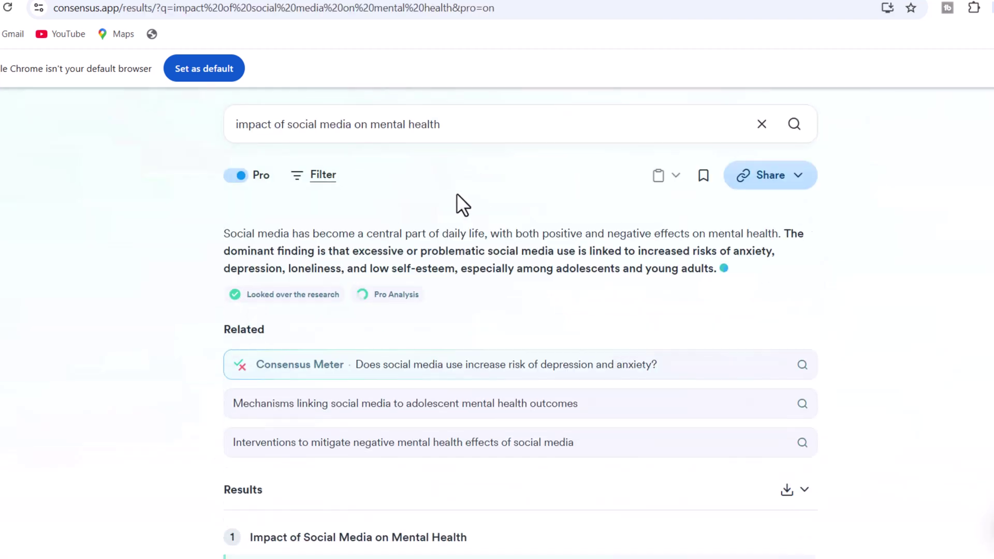
scroll(418, 282, down, 3)
scroll(337, 231, down, 10)
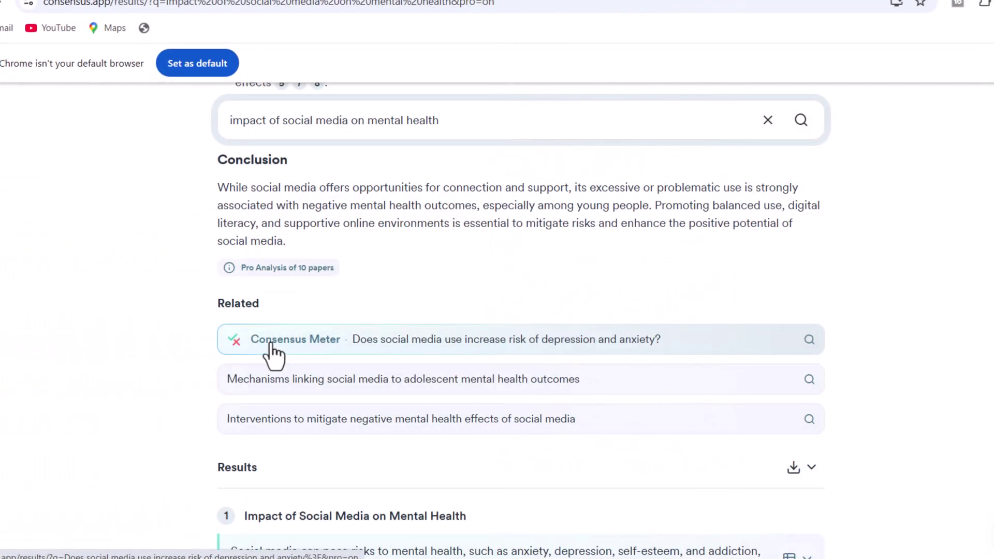
click(260, 342)
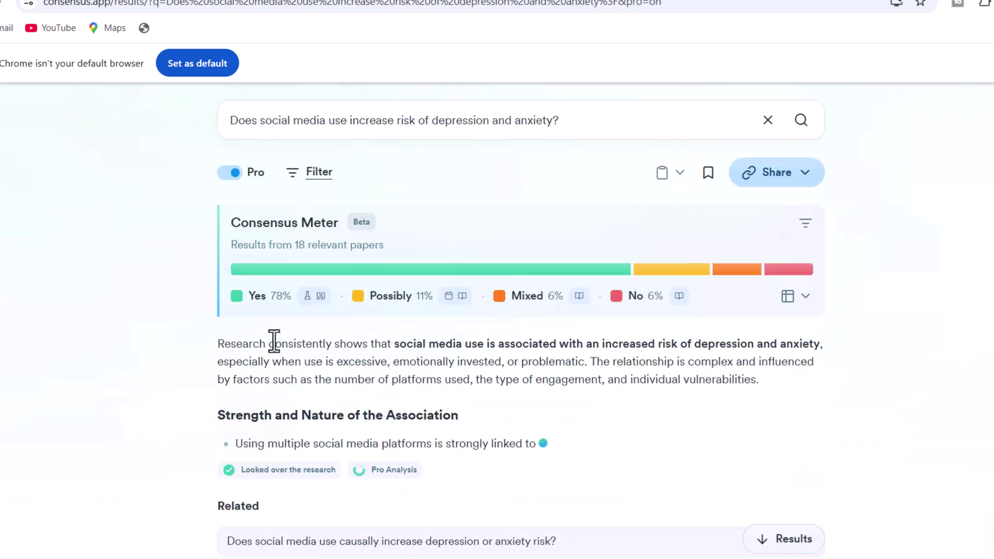
- Expand the Consensus Meter table and review the 78% Yes, 11% Possibly, 6% Mixed and 6% No rows
click(807, 297)
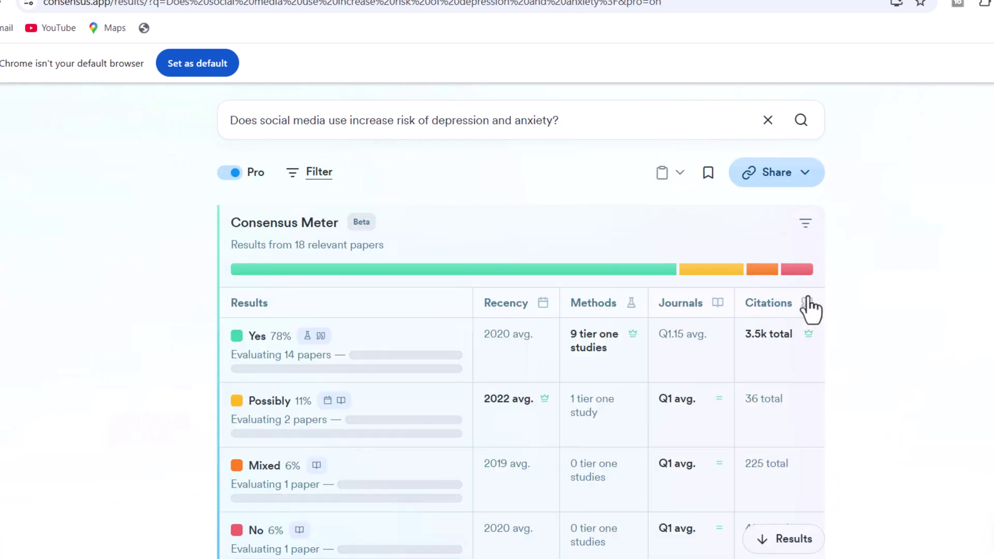
scroll(451, 367, down, 5)
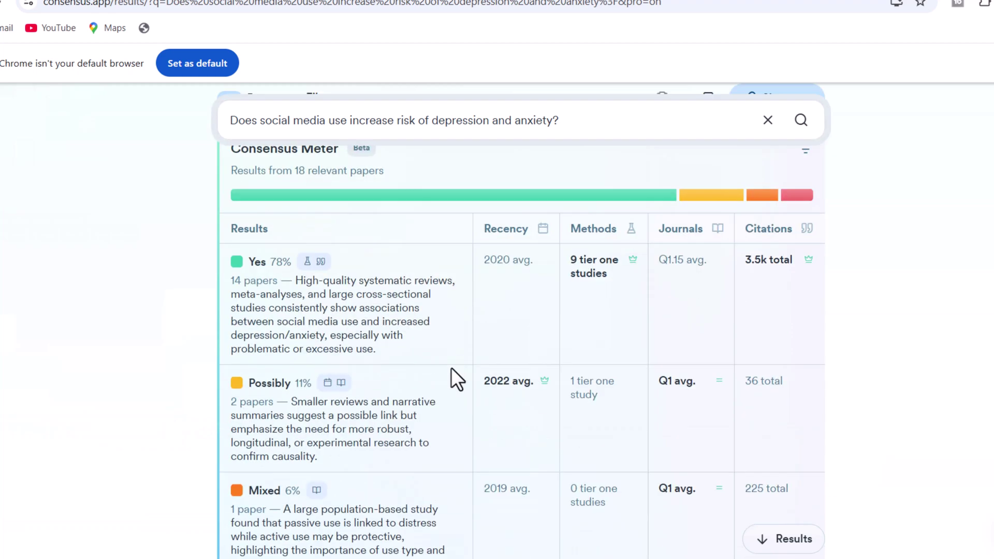
scroll(452, 367, up, 2)
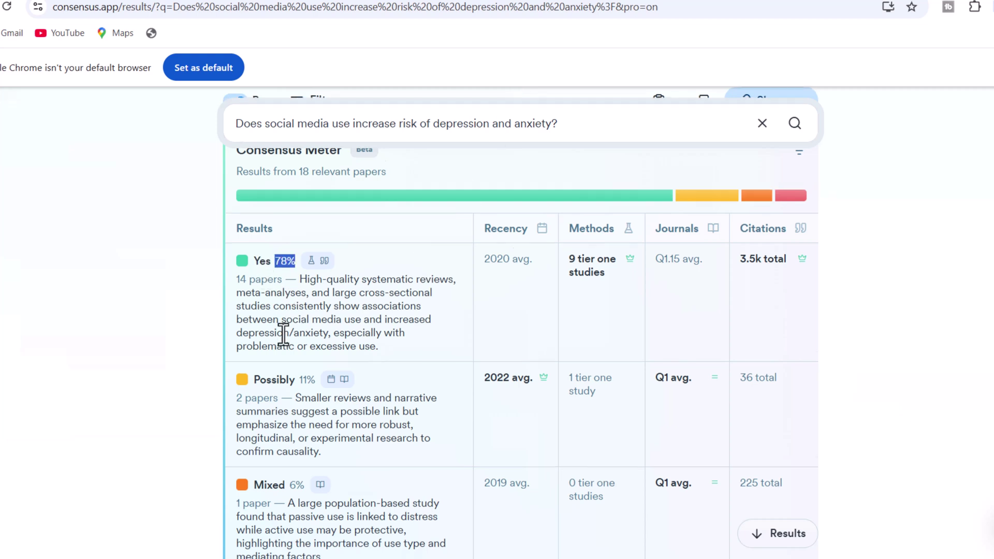
scroll(283, 335, down, 1)
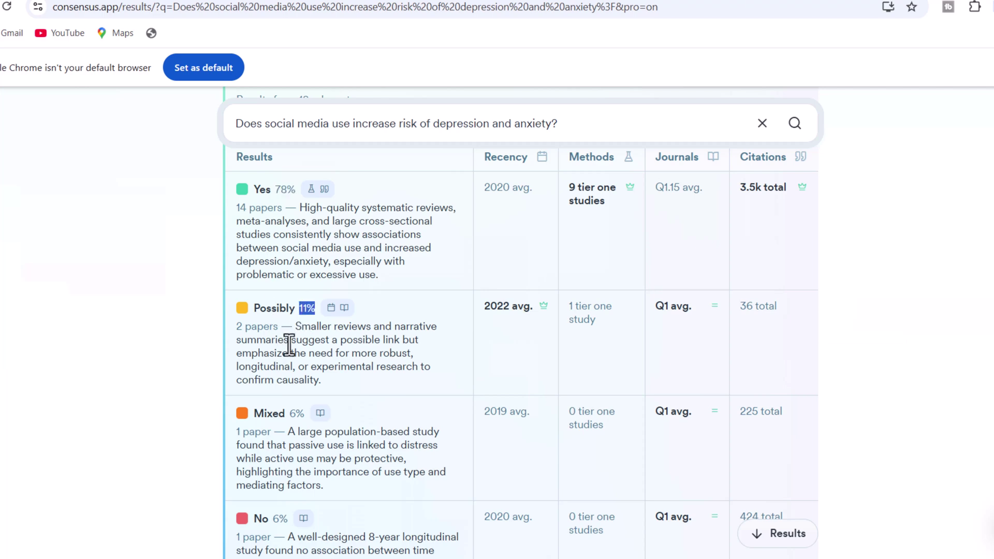
scroll(289, 344, down, 1)
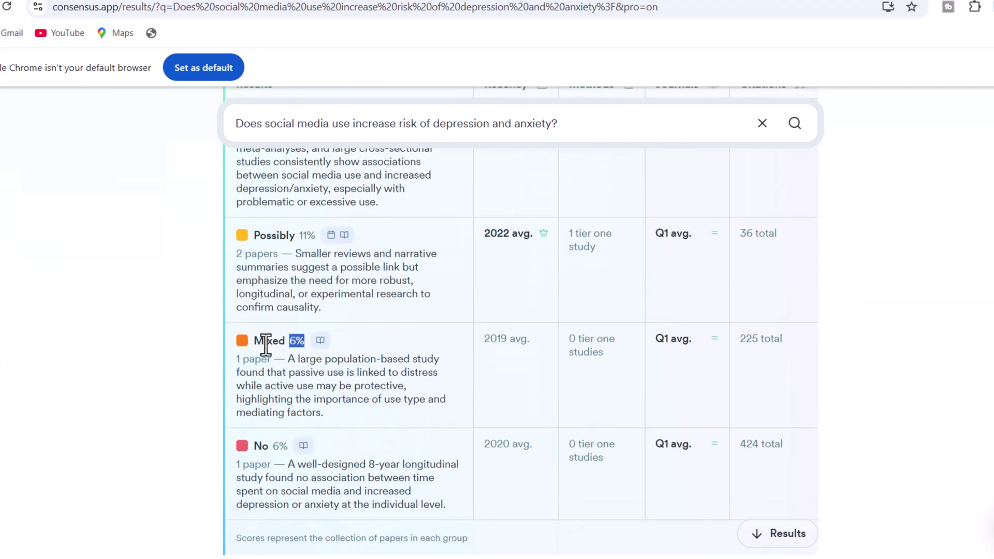
scroll(266, 344, down, 1)
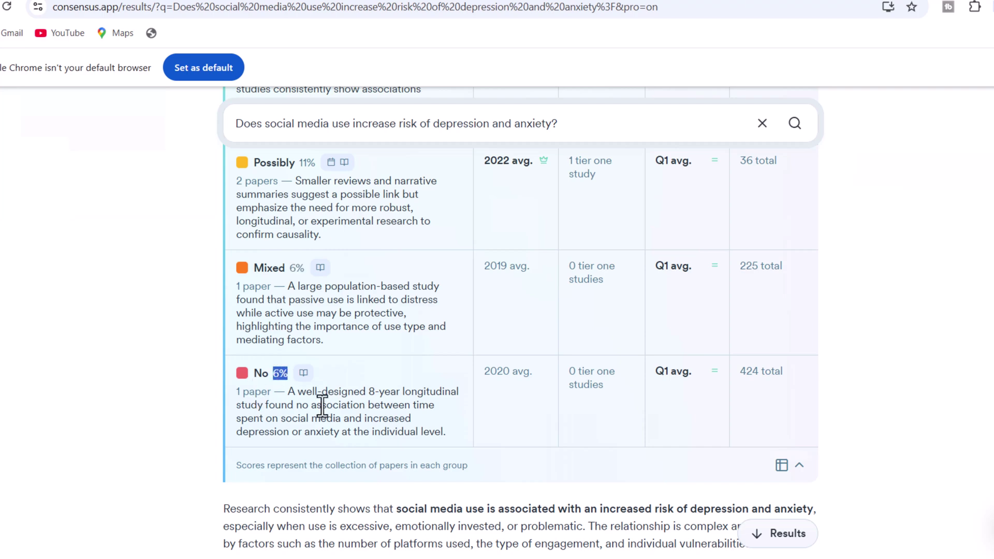
scroll(253, 368, up, 2)
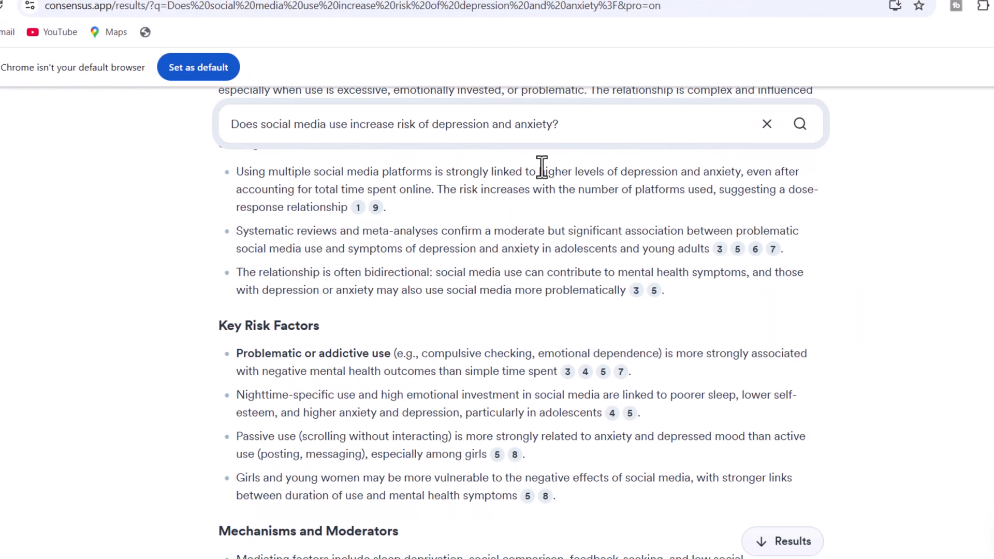
scroll(541, 167, down, 1)
mouse_move(633, 218)
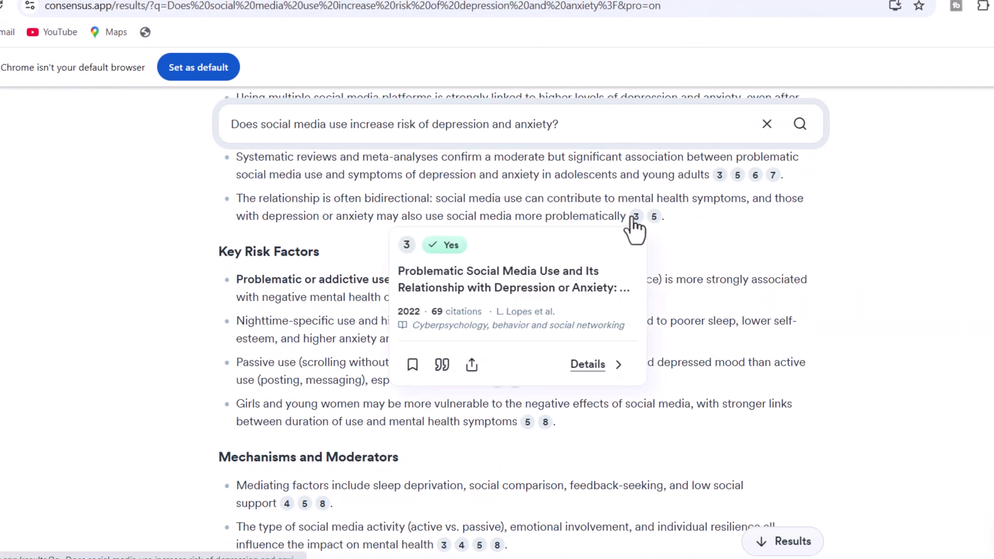
scroll(510, 422, down, 2)
mouse_move(501, 404)
scroll(503, 414, down, 1)
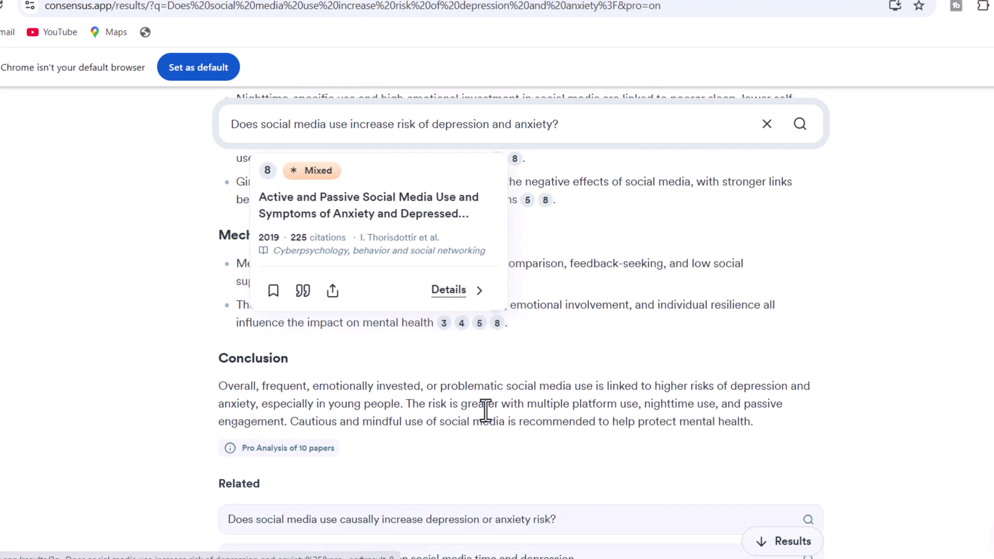
mouse_move(307, 453)
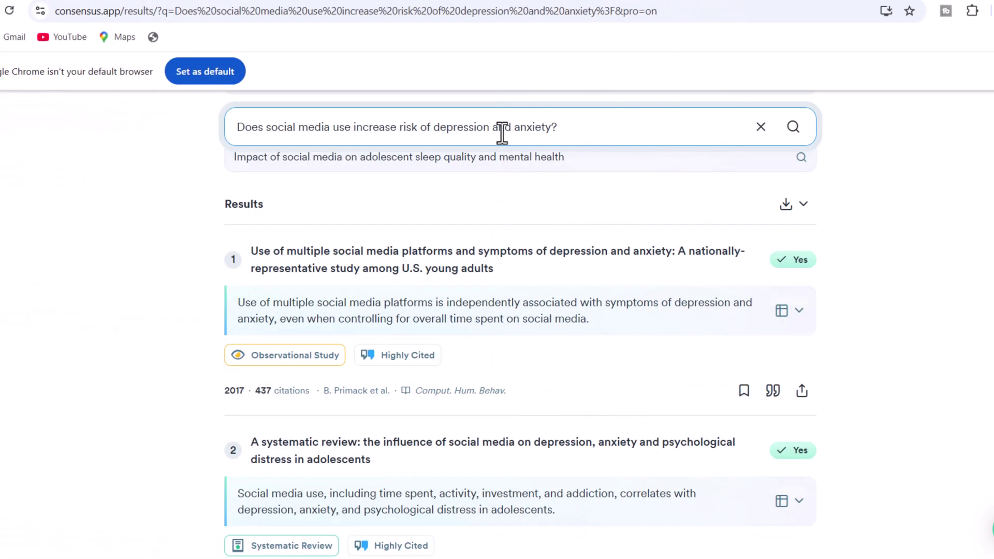
- Check the results' export options and expand the top result's study details
click(797, 206)
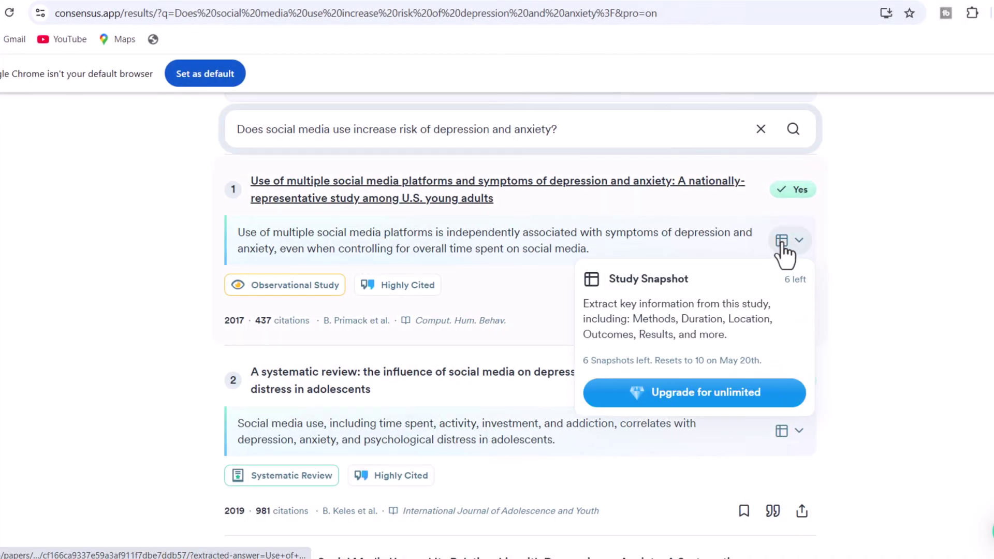
click(783, 247)
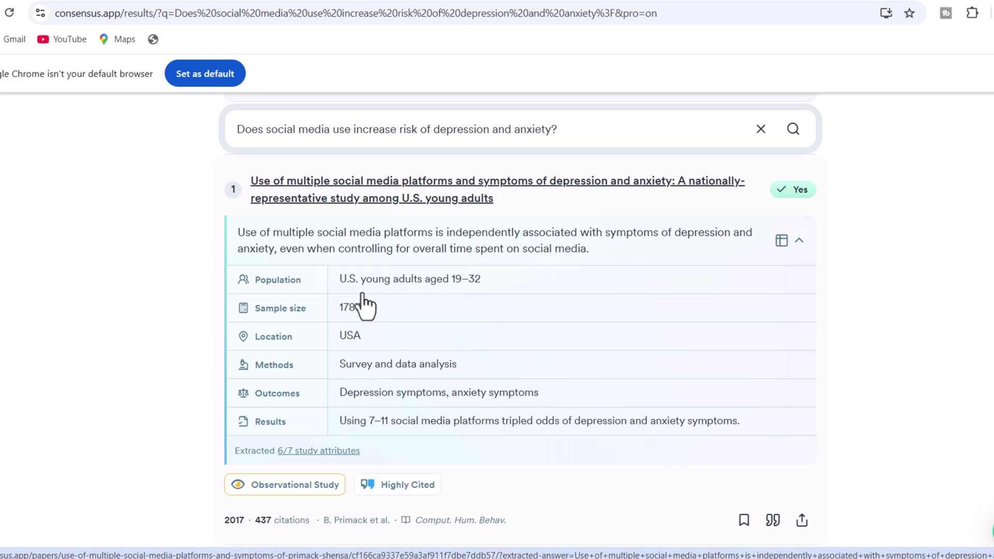
scroll(363, 368, down, 1)
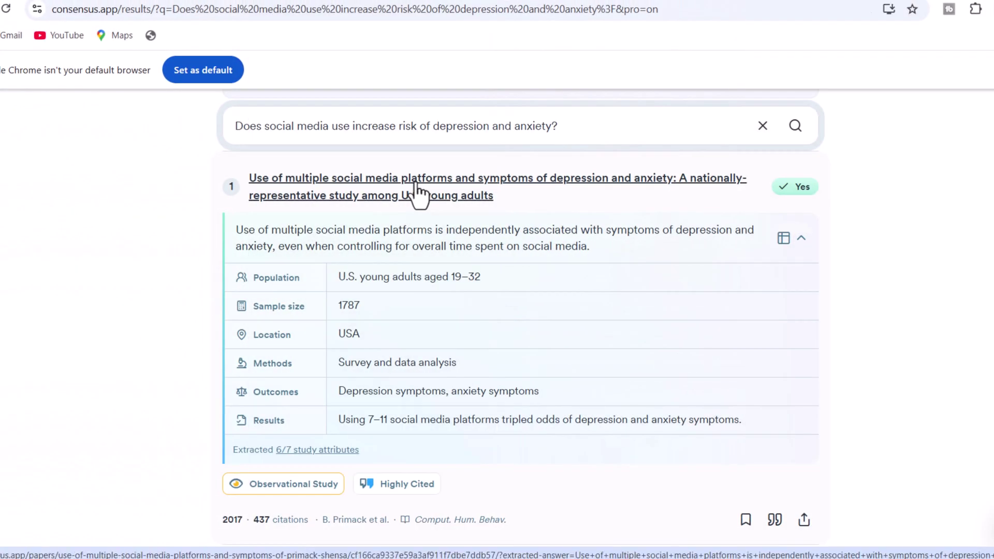
- Open and review the full page for the 2017 multiple-platforms study
click(419, 196)
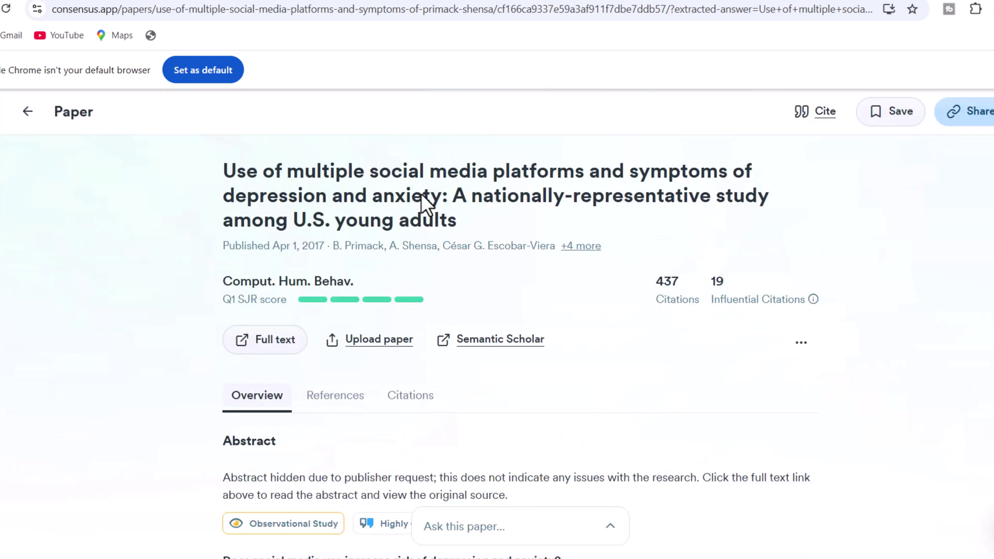
scroll(421, 194, down, 10)
scroll(422, 193, up, 10)
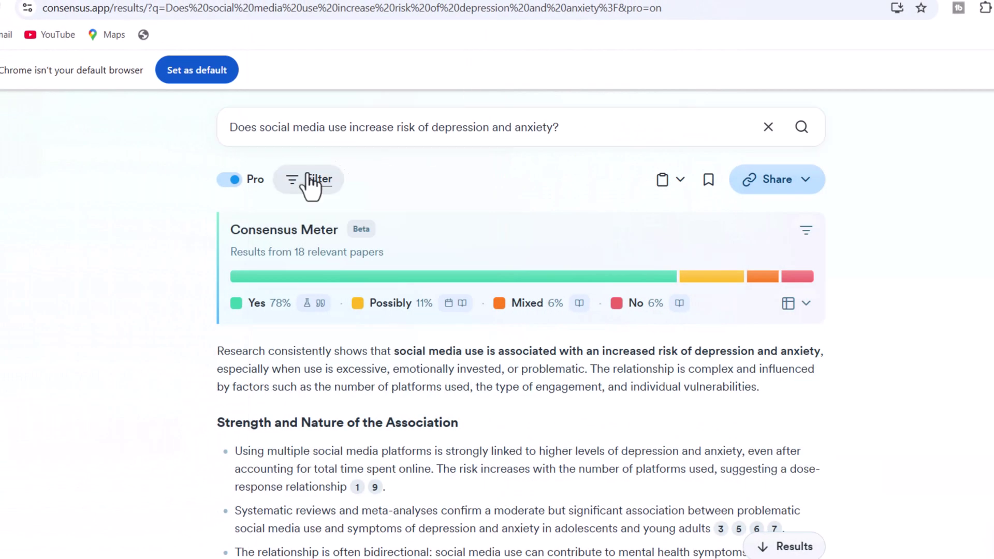
click(320, 184)
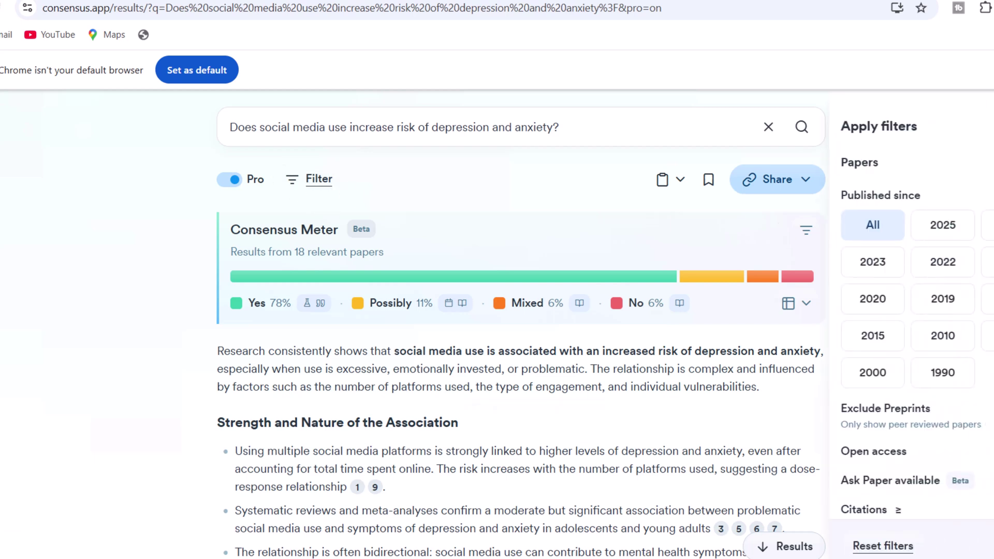
click(875, 265)
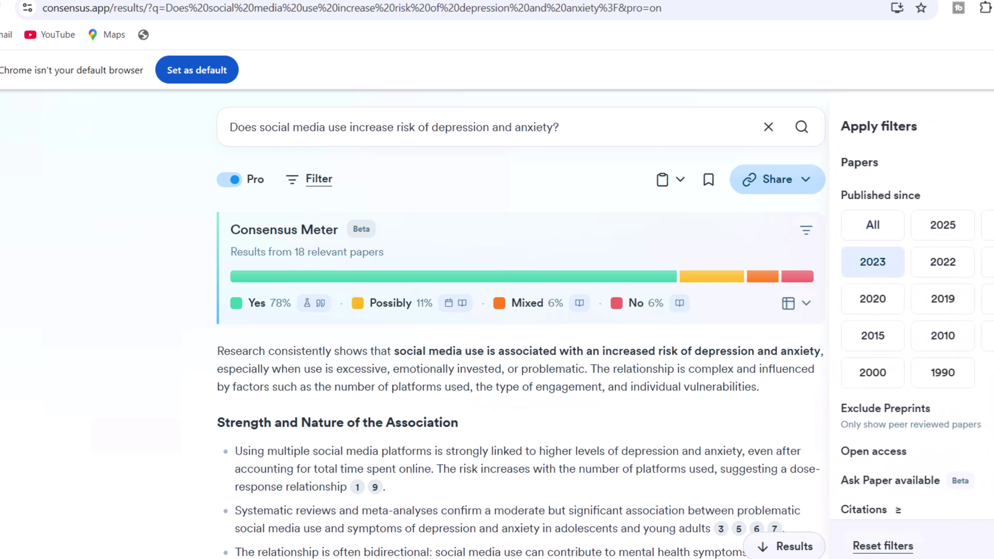
click(953, 236)
scroll(955, 277, down, 4)
scroll(952, 269, down, 2)
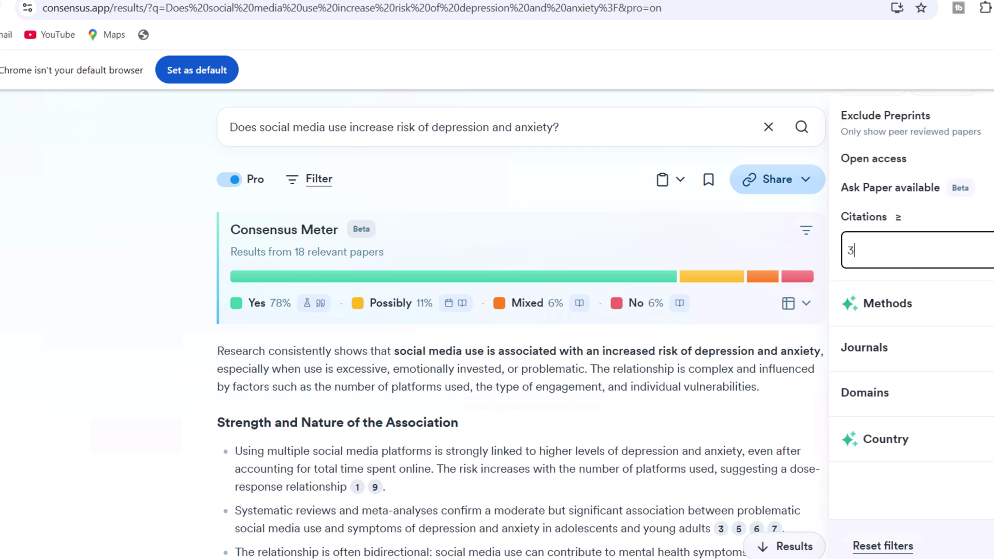
scroll(911, 311, down, 10)
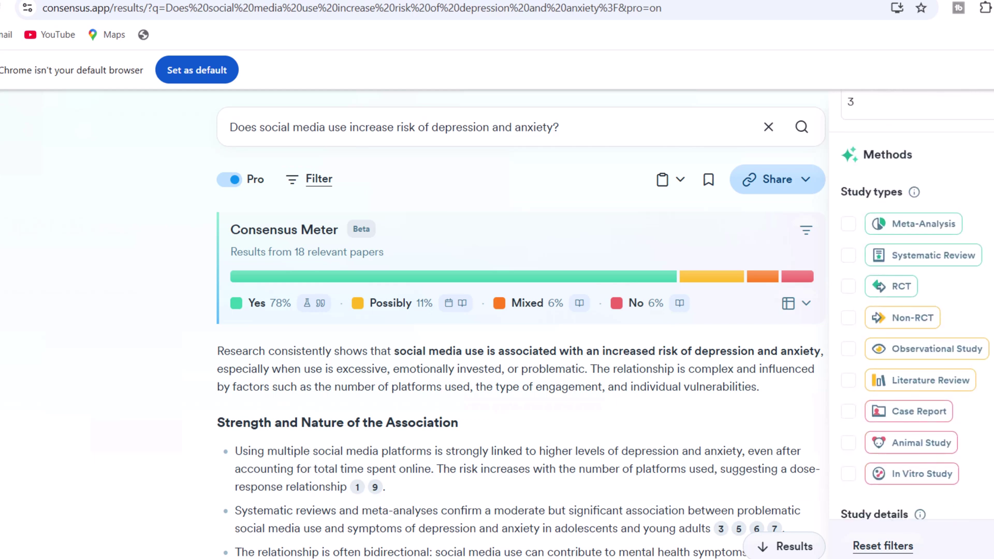
scroll(911, 311, down, 5)
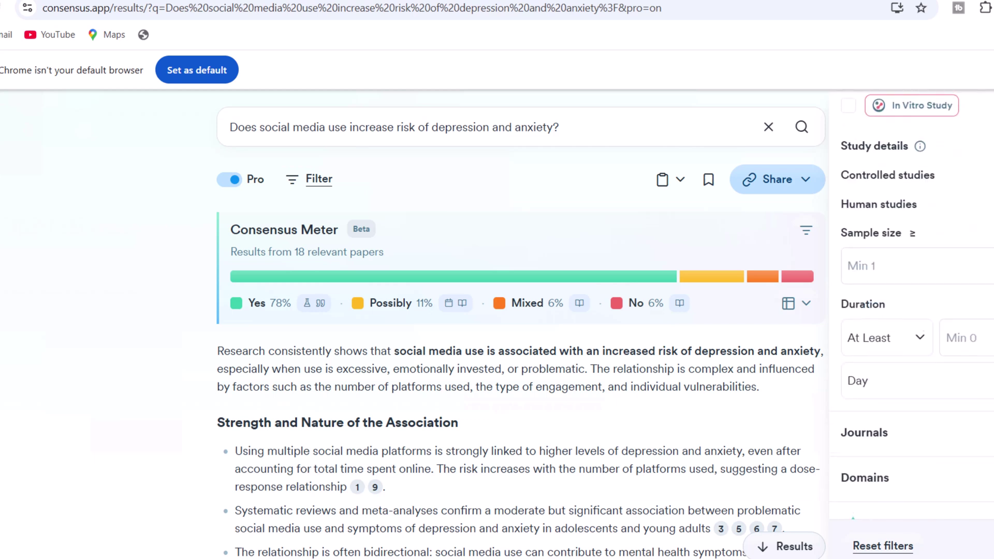
scroll(910, 311, down, 4)
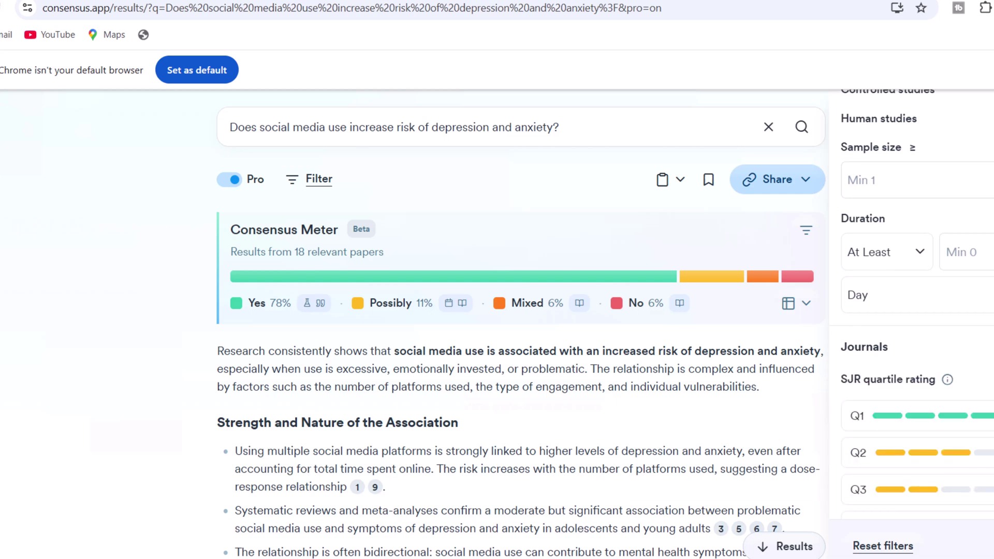
scroll(912, 311, down, 1)
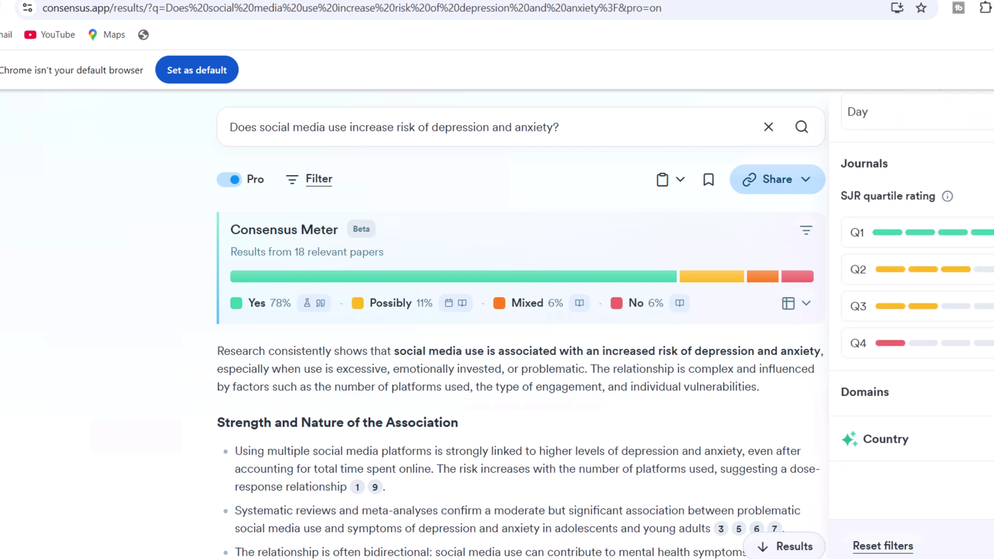
scroll(910, 311, down, 4)
scroll(911, 303, down, 8)
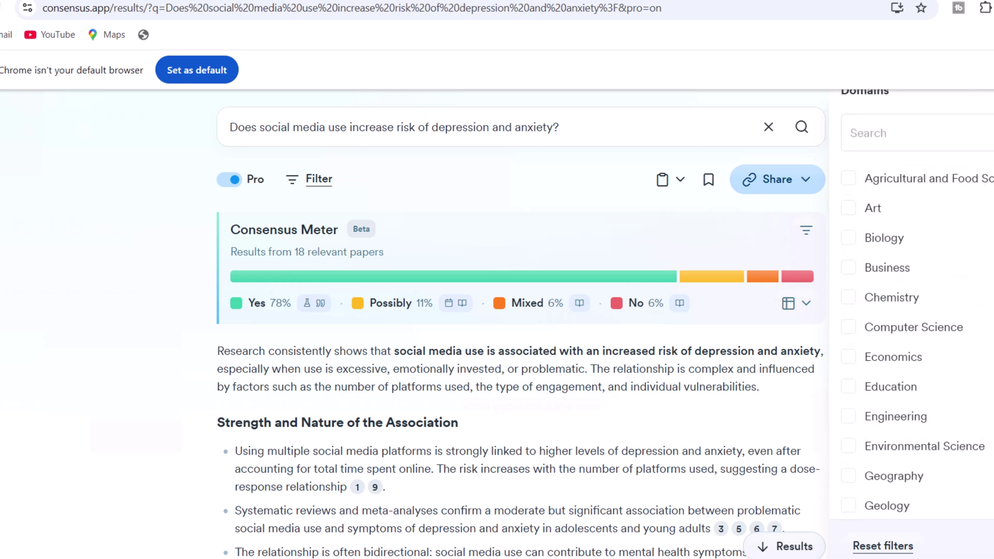
scroll(911, 303, down, 1)
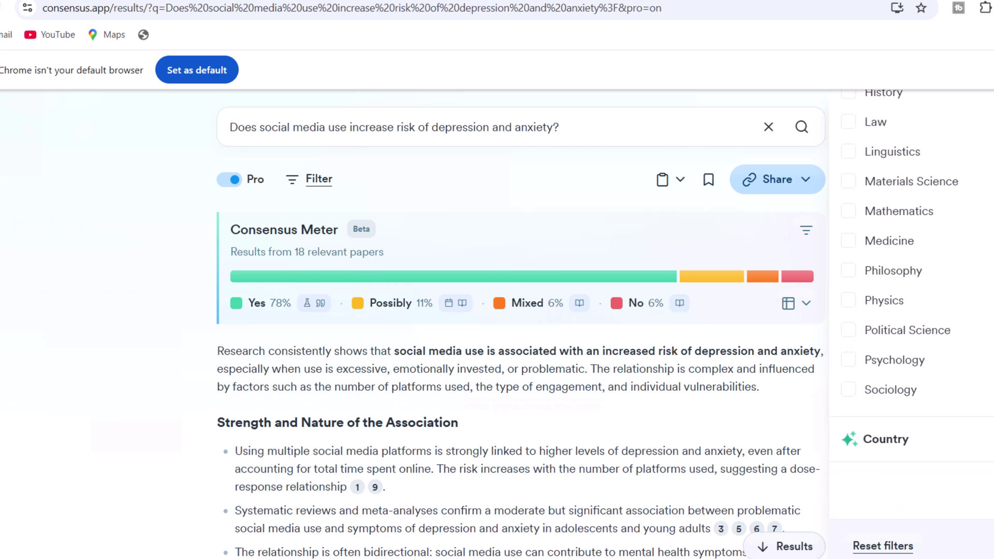
scroll(910, 311, down, 9)
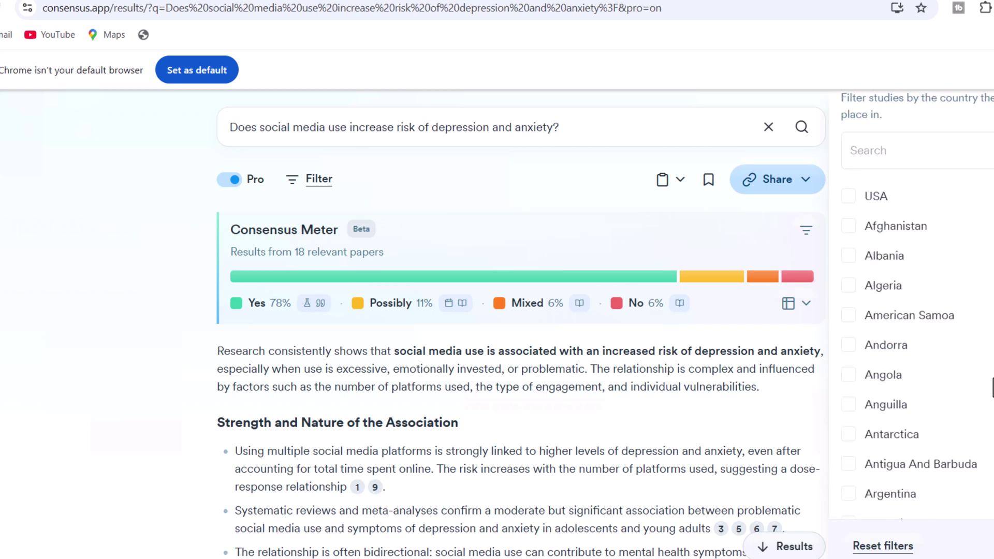
scroll(911, 311, down, 6)
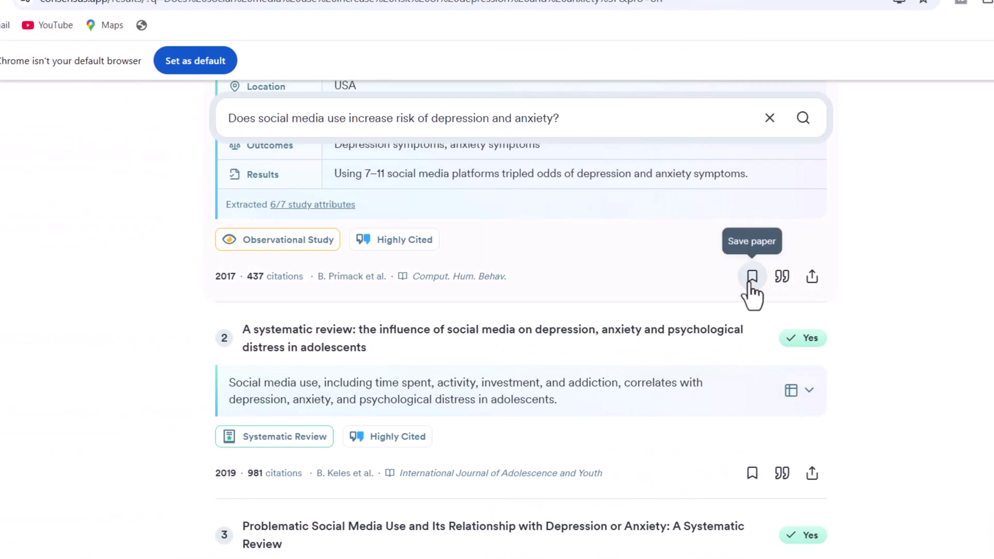
- Skip saving the top paper to a list and review its APA, MLA, Chicago, Harvard and BibTeX citations
click(753, 277)
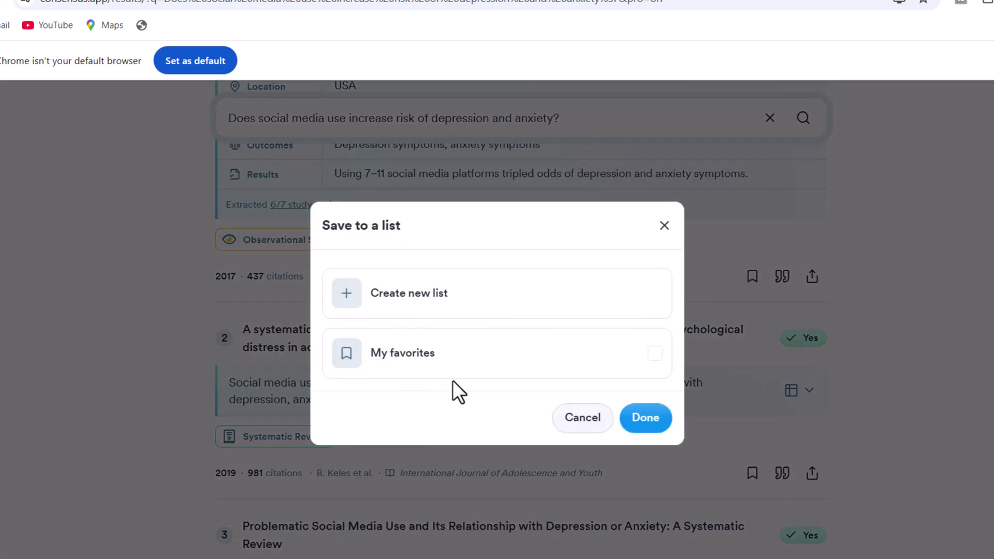
click(666, 226)
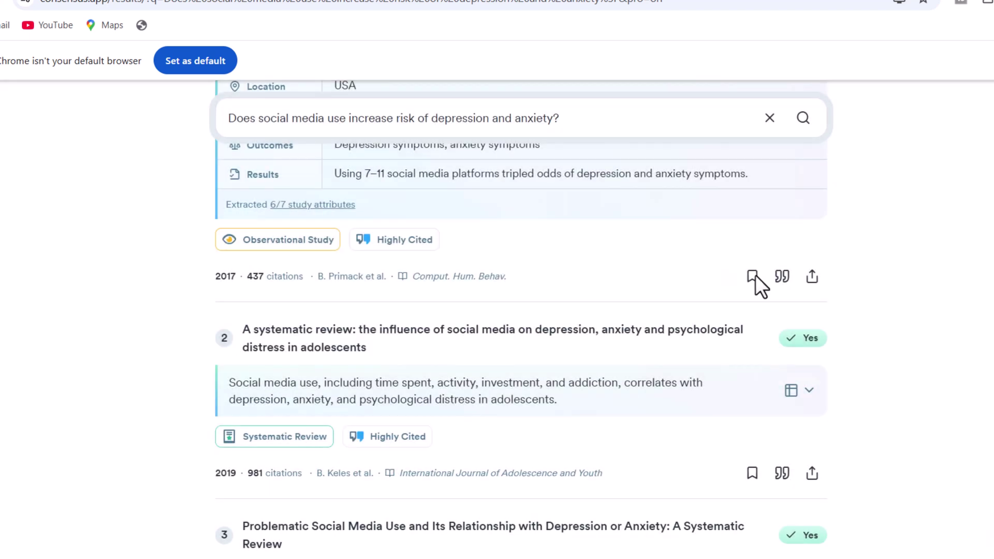
click(783, 279)
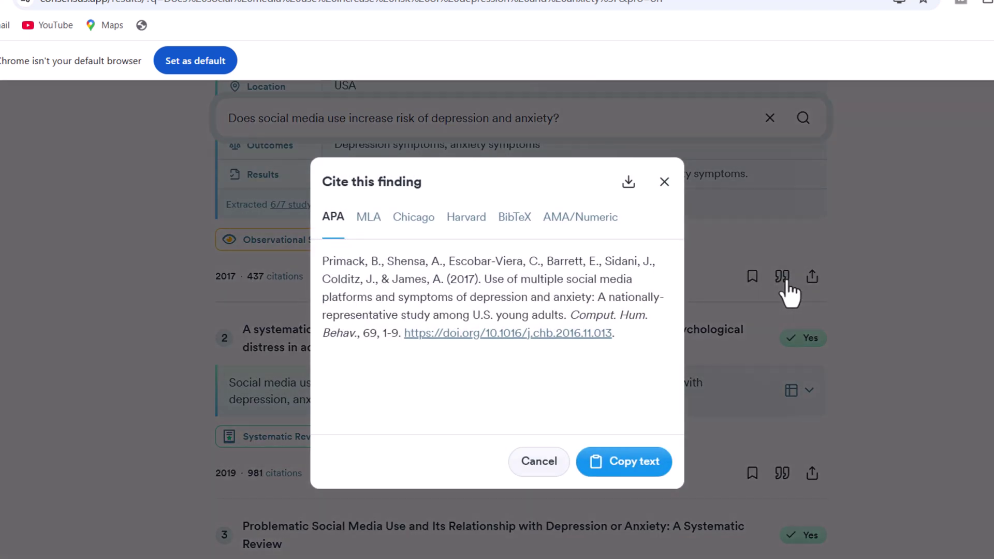
click(376, 226)
click(412, 227)
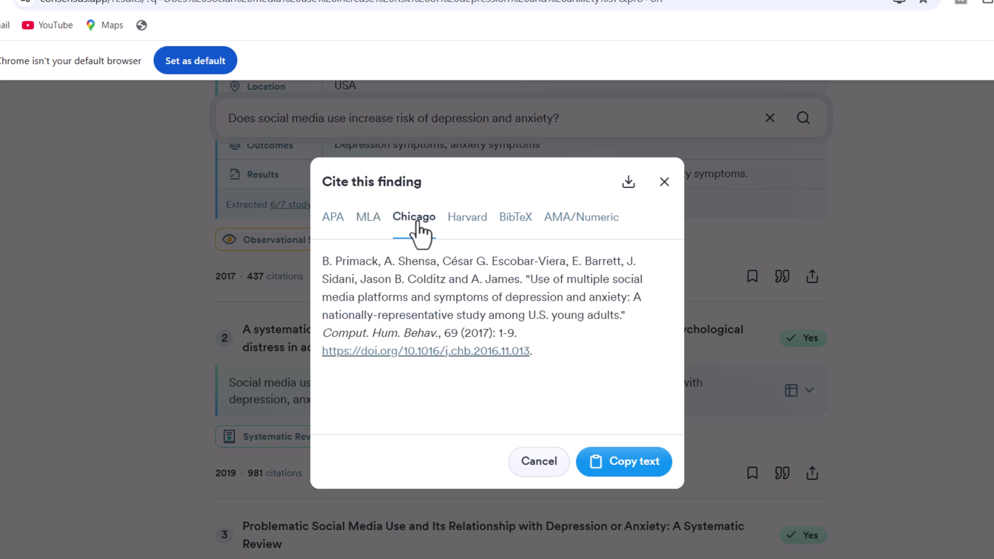
click(459, 222)
click(505, 220)
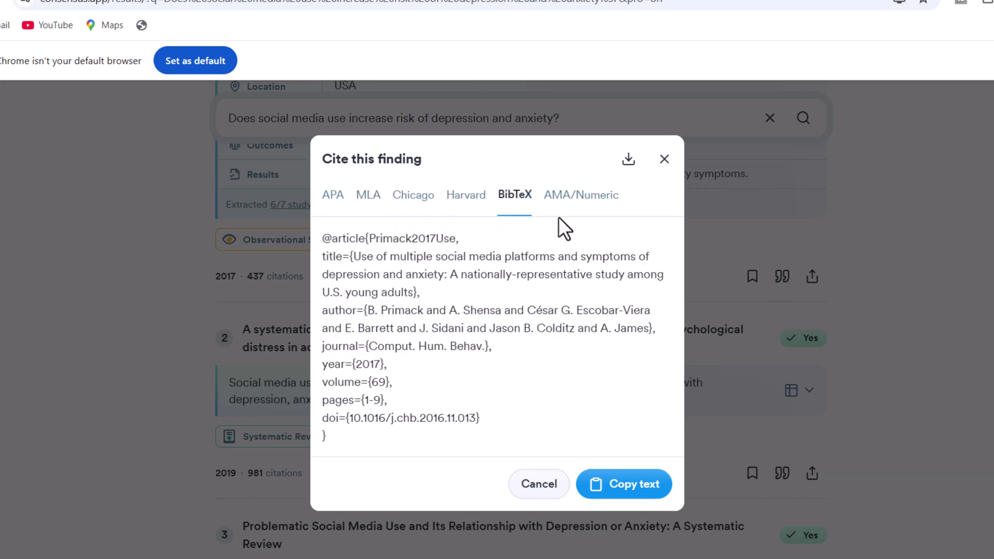
- Check the paper's AMA citation, then copy the top paper's page link
click(584, 197)
click(665, 183)
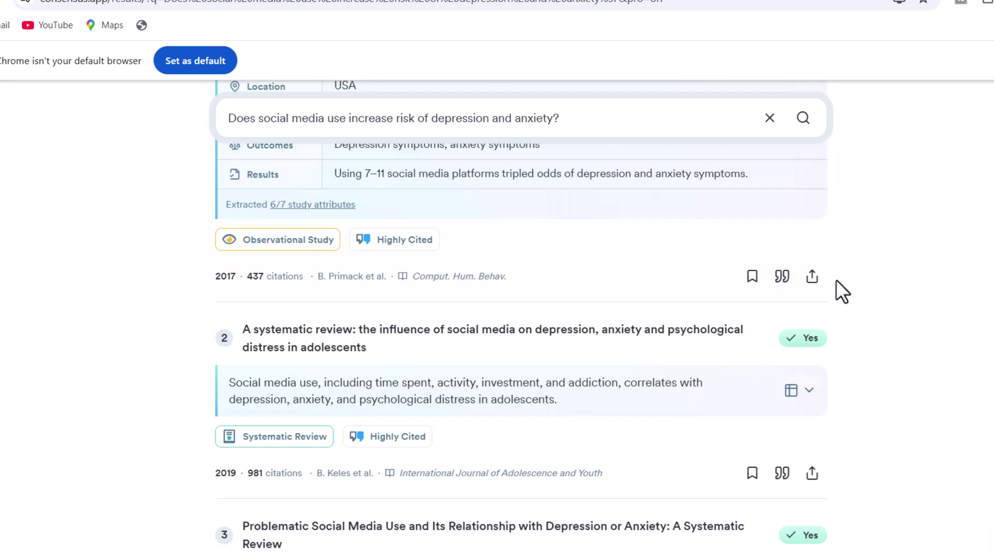
click(812, 278)
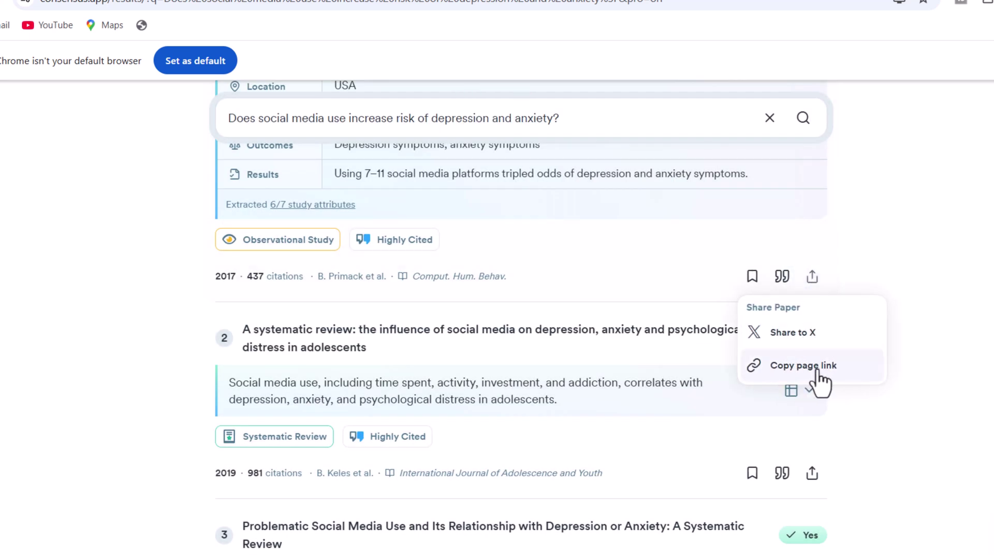
click(144, 281)
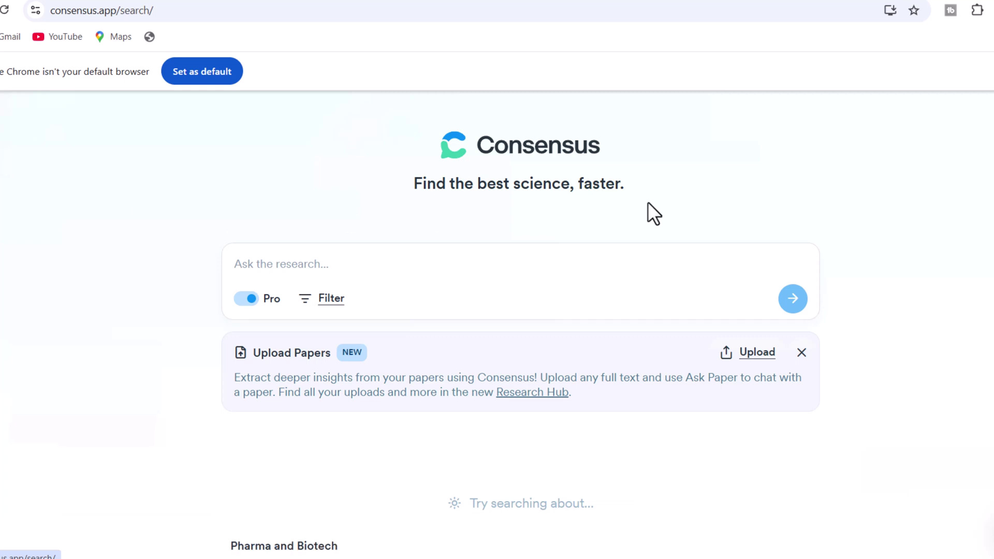
scroll(561, 227, down, 6)
scroll(561, 226, down, 10)
scroll(562, 226, down, 6)
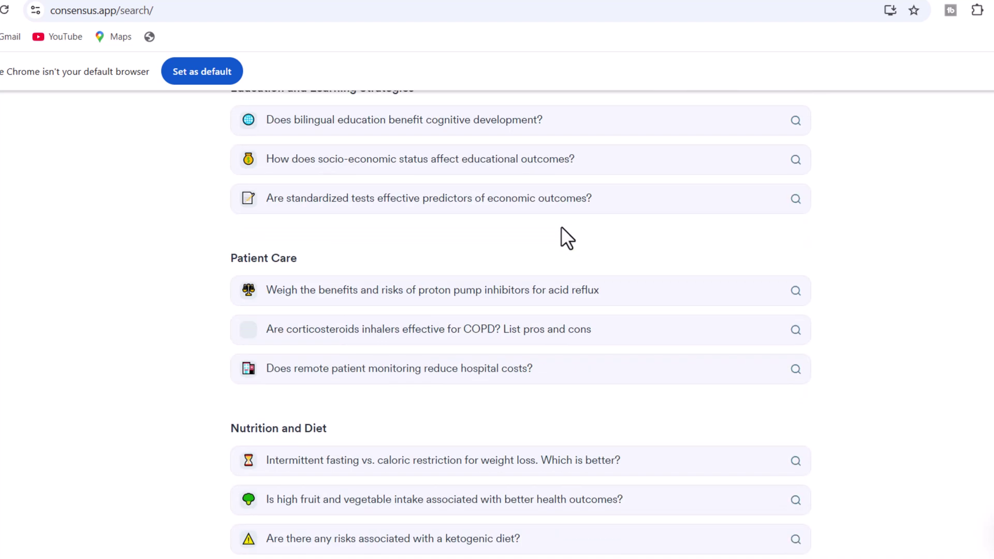
scroll(561, 226, down, 4)
scroll(561, 227, down, 6)
scroll(561, 226, down, 6)
scroll(563, 228, down, 8)
scroll(563, 228, down, 4)
scroll(562, 230, down, 12)
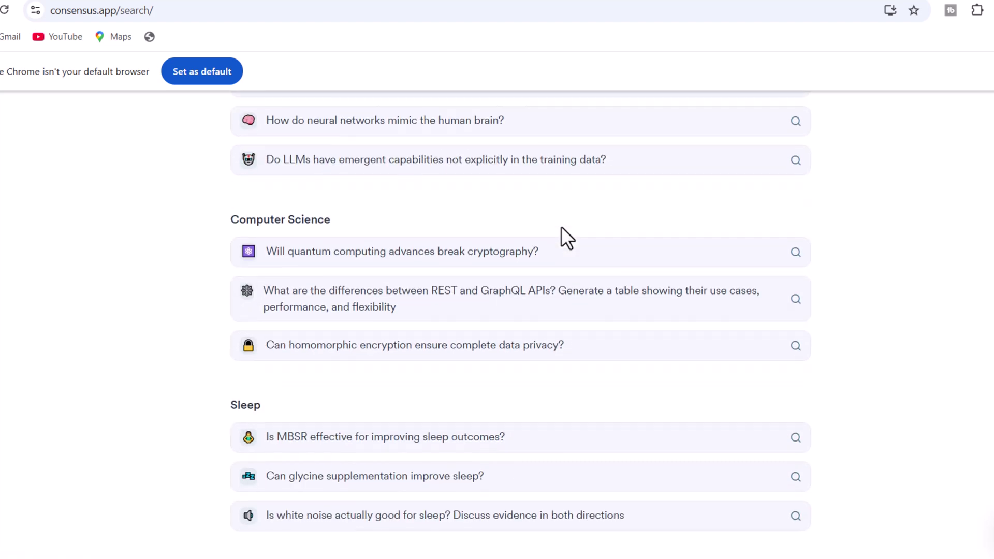
scroll(562, 226, up, 3)
scroll(562, 227, down, 3)
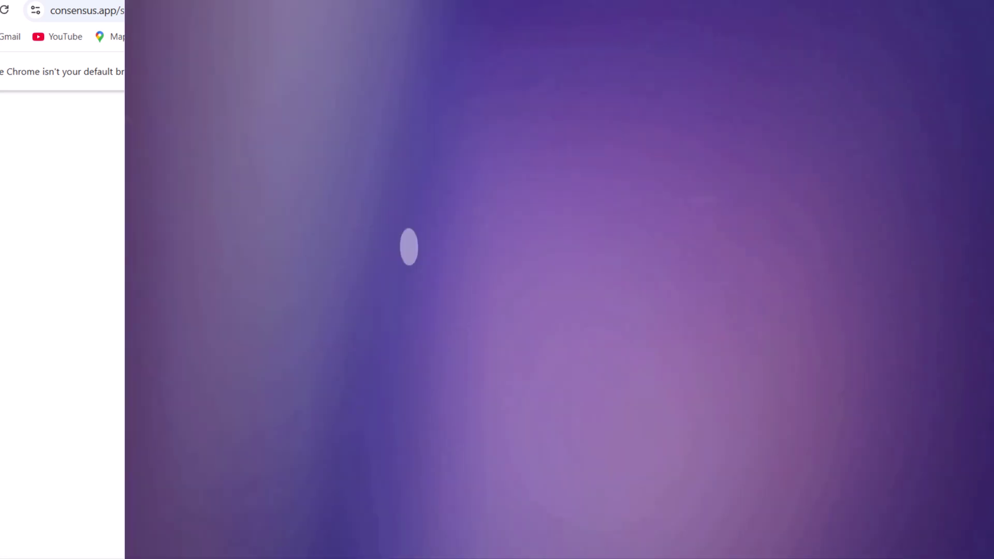